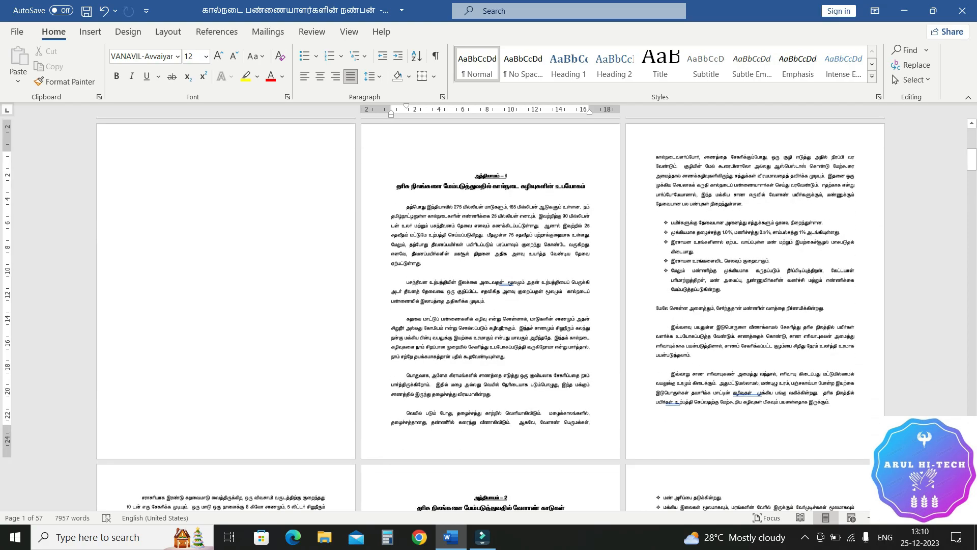
# Step: Look through the title page, blank pages, contents table and first chapter pages of the document
pyautogui.scroll(10, 489, 314)
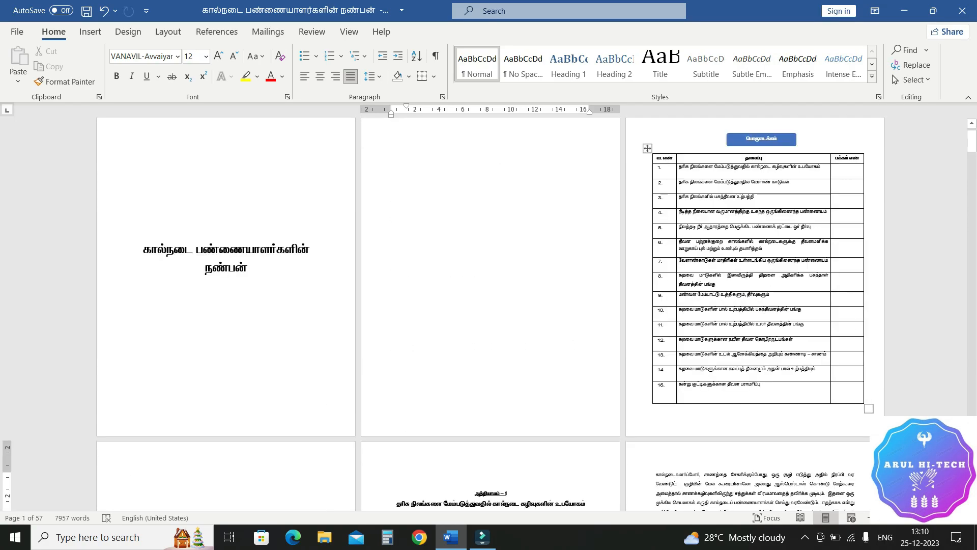
pyautogui.scroll(-1, 488, 314)
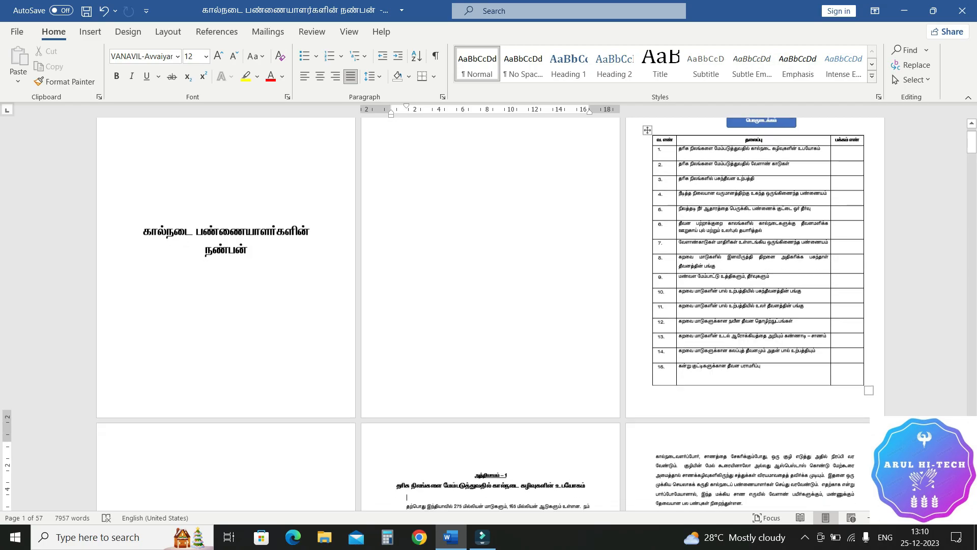
pyautogui.scroll(-1, 489, 314)
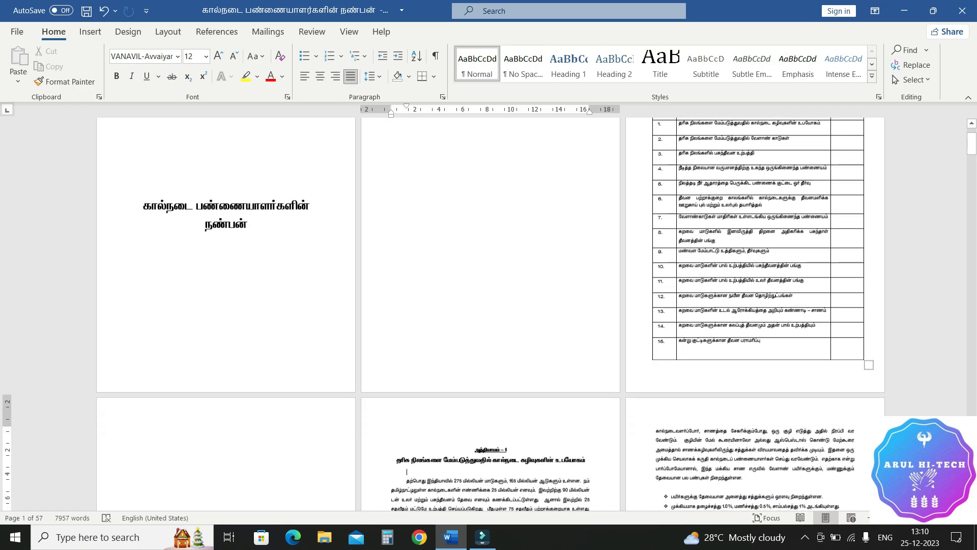
pyautogui.scroll(-2, 489, 314)
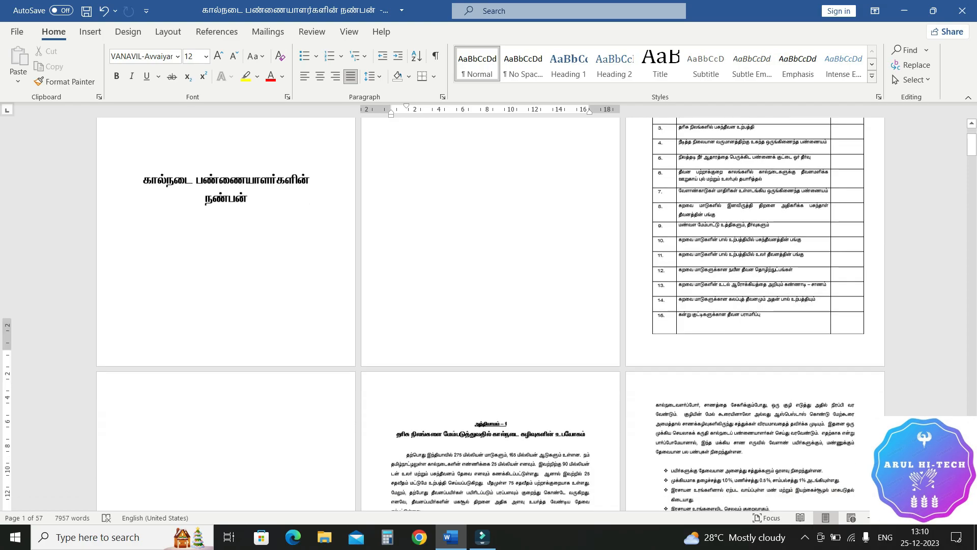
pyautogui.scroll(-2, 488, 314)
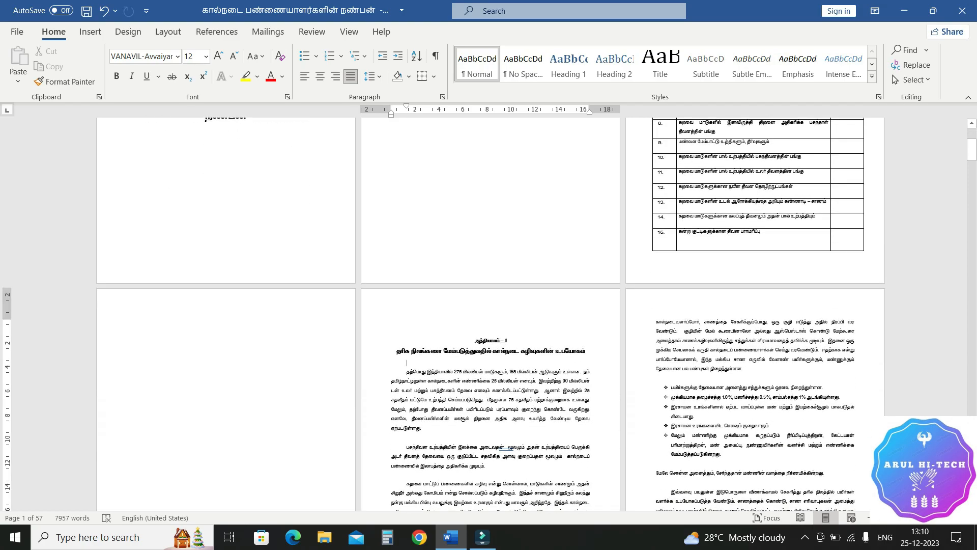
pyautogui.scroll(-2, 489, 313)
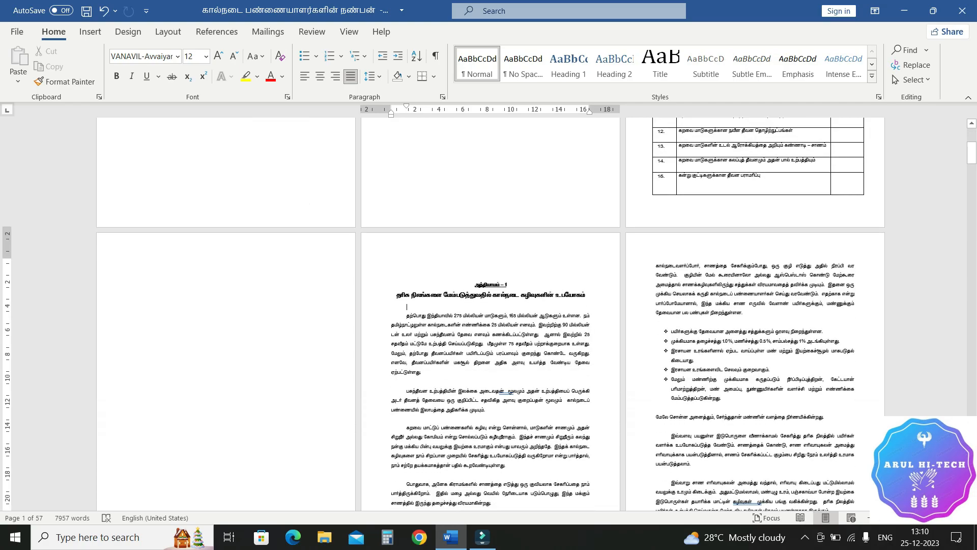
pyautogui.scroll(8, 488, 314)
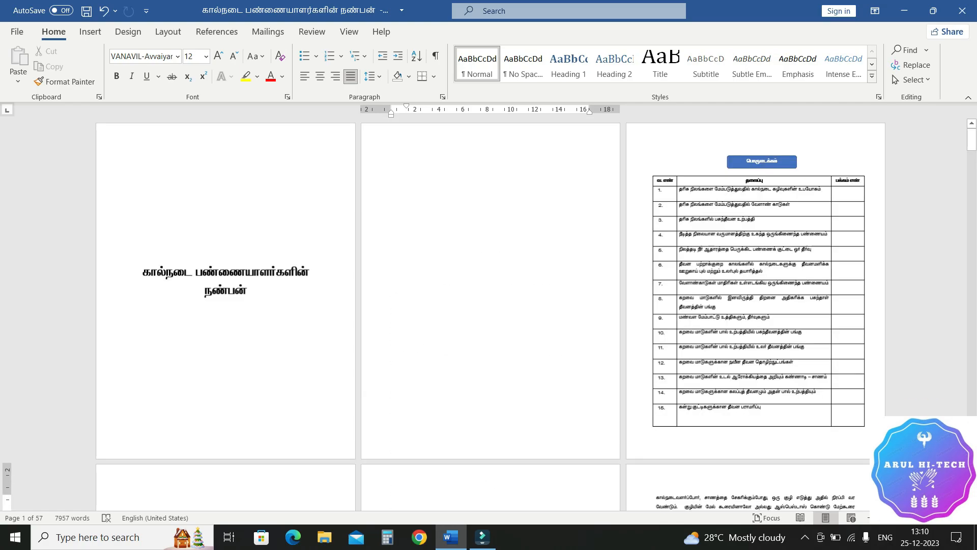
pyautogui.scroll(3, 488, 314)
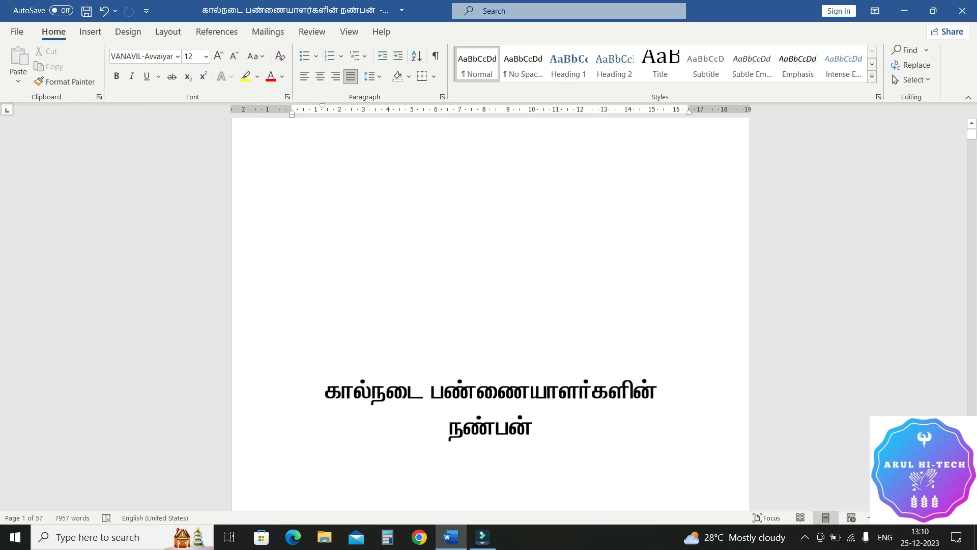
pyautogui.scroll(1, 488, 314)
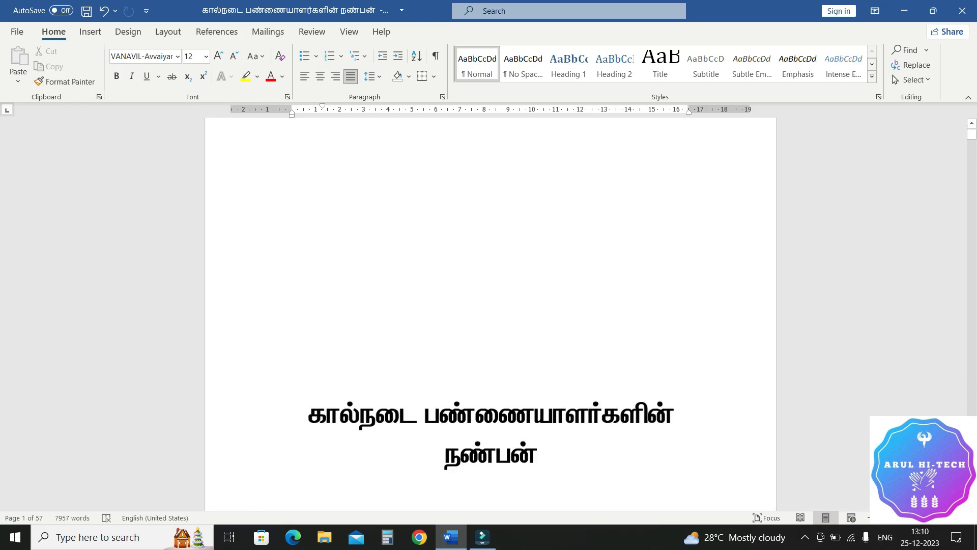
pyautogui.scroll(1, 488, 313)
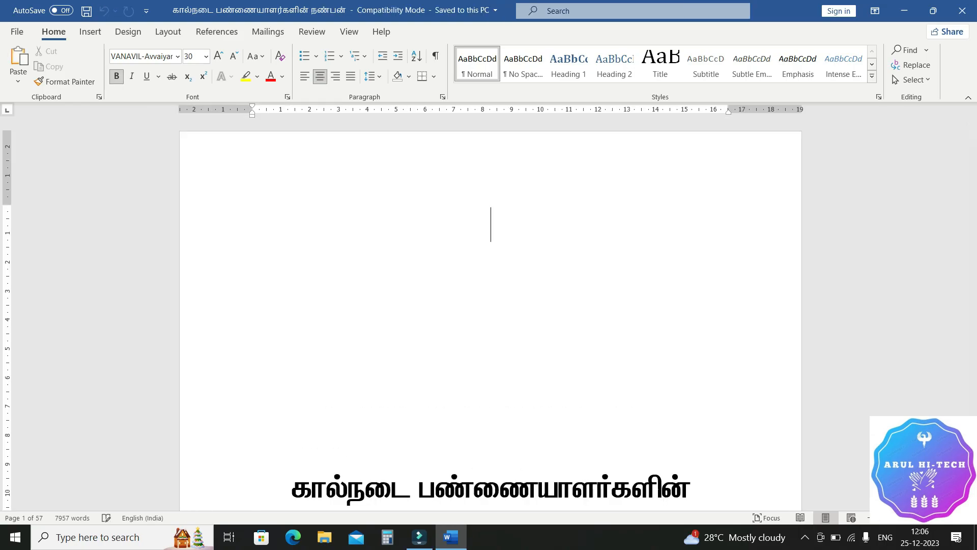
# Step: Insert page numbers at the bottom of the page in the Accent Bar 3 style
pyautogui.click(91, 31)
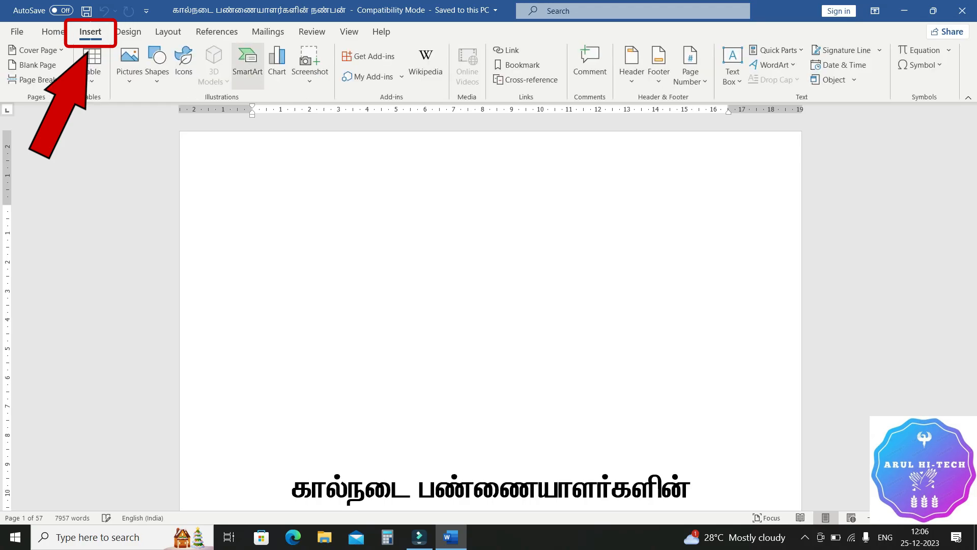
pyautogui.click(691, 71)
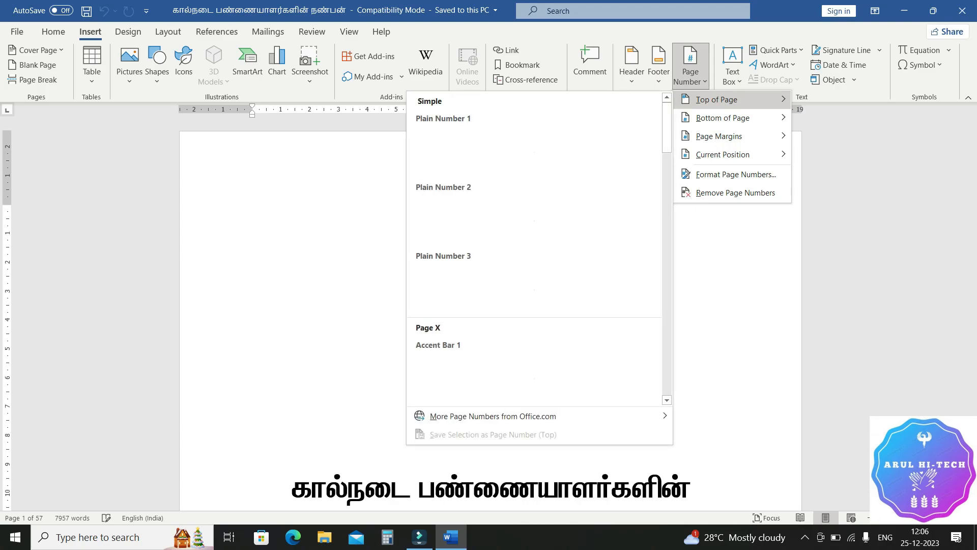
pyautogui.moveTo(723, 118)
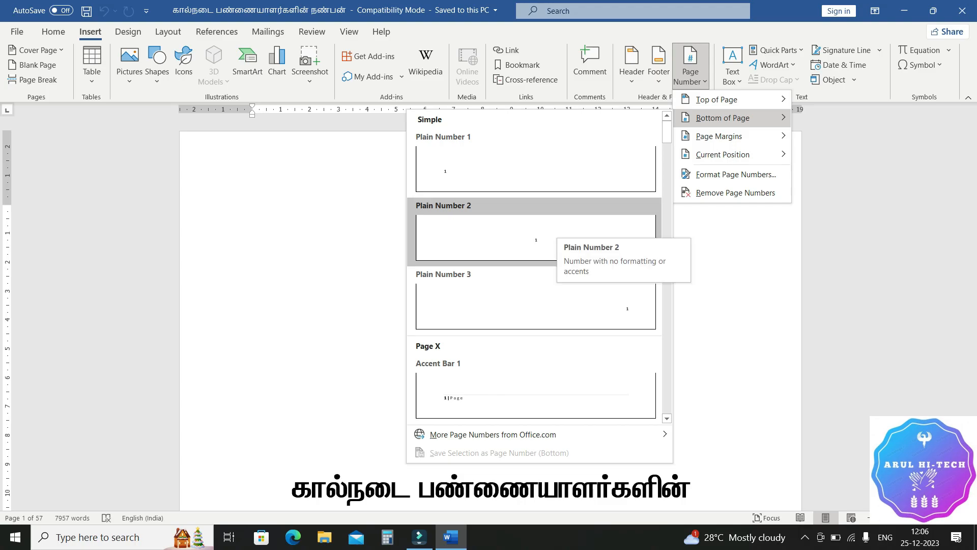
pyautogui.scroll(-3, 535, 235)
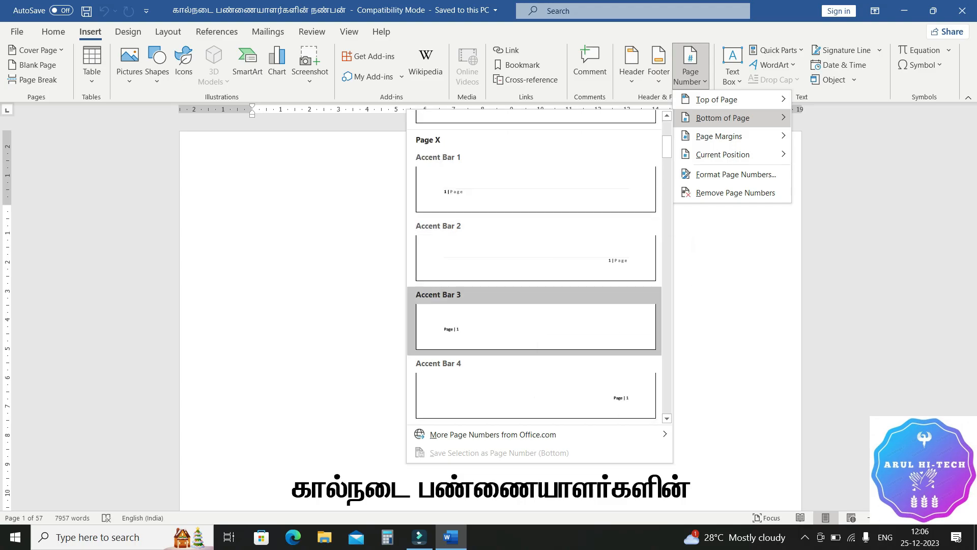
pyautogui.click(535, 325)
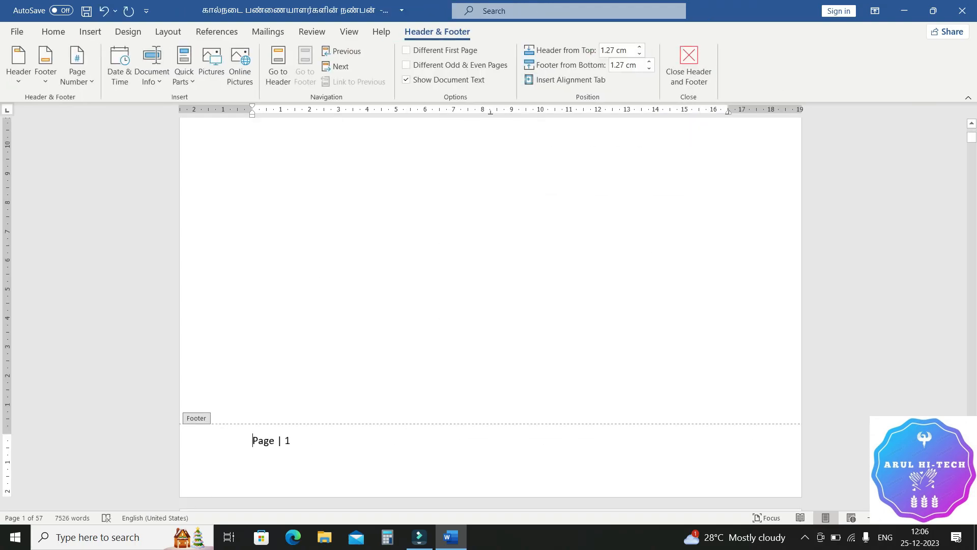
# Step: Examine the page numbers in the footers of the title page, blank pages and contents page
pyautogui.scroll(7, 491, 308)
pyautogui.scroll(-7, 491, 308)
pyautogui.scroll(-10, 490, 308)
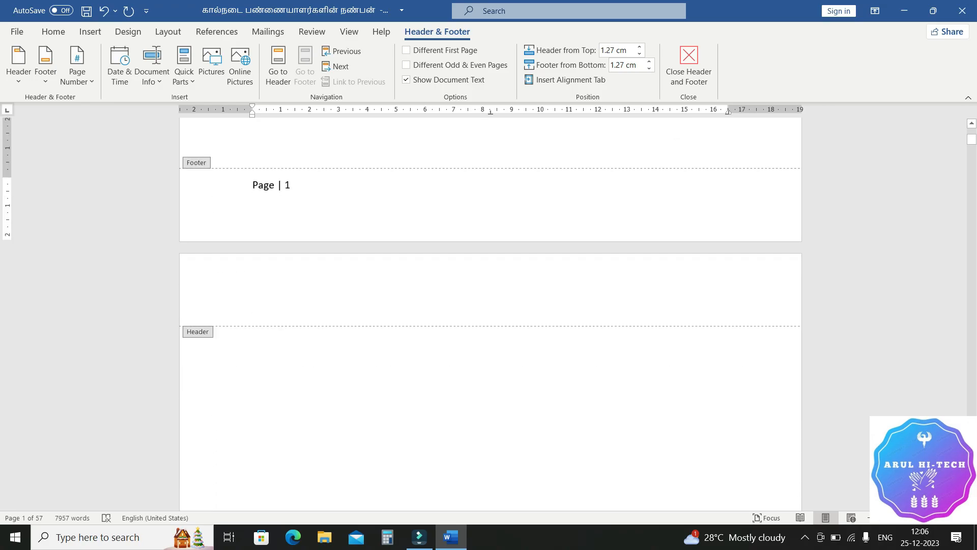
pyautogui.scroll(-15, 491, 308)
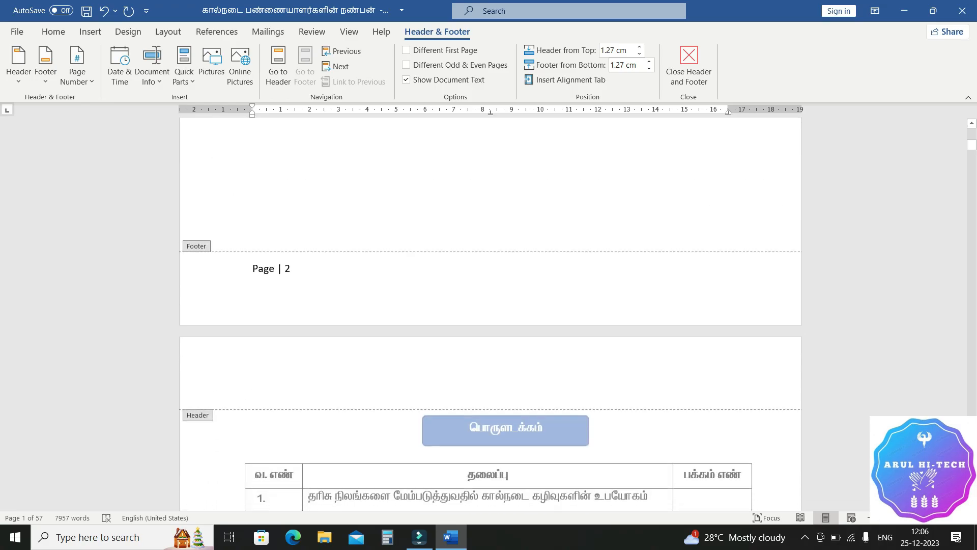
pyautogui.scroll(-12, 491, 308)
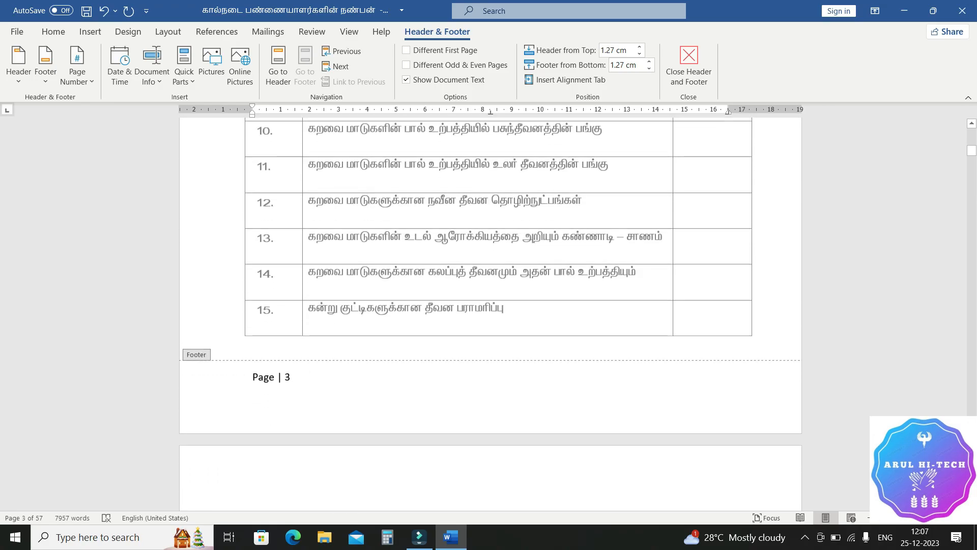
pyautogui.scroll(-15, 491, 308)
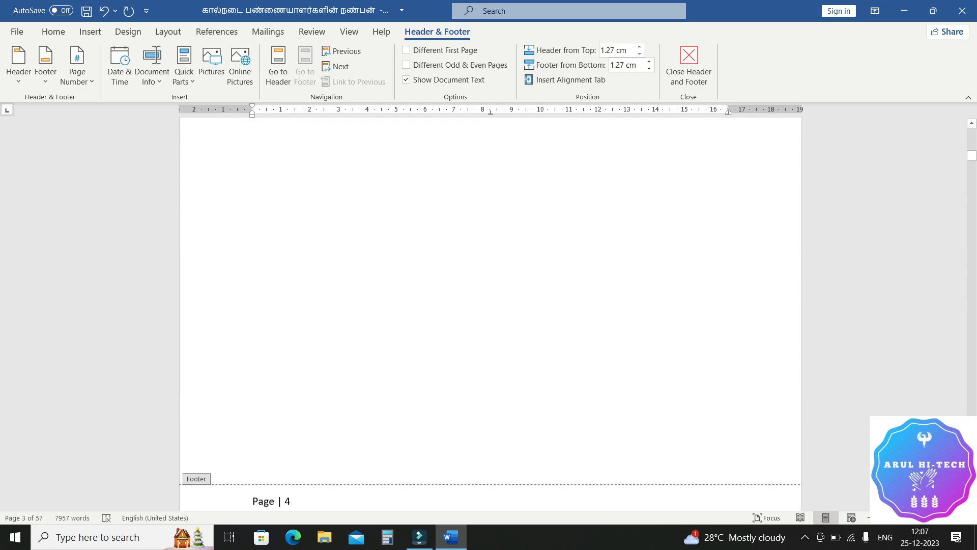
pyautogui.scroll(-10, 491, 307)
pyautogui.scroll(20, 491, 308)
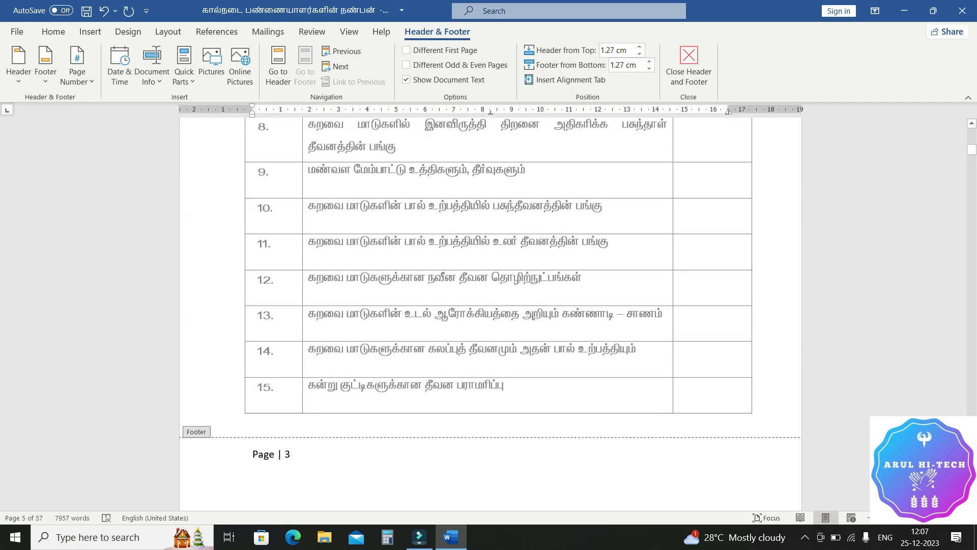
pyautogui.scroll(15, 491, 307)
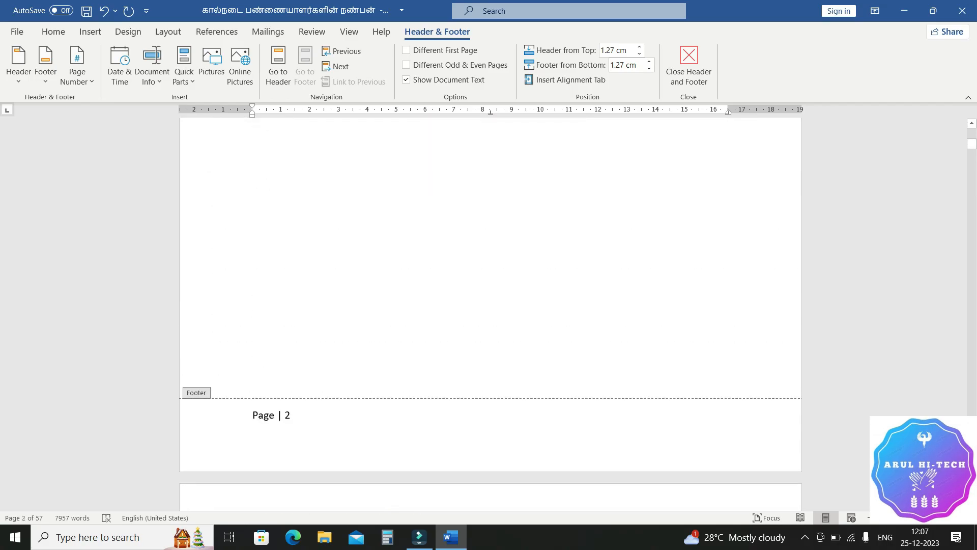
pyautogui.scroll(10, 491, 308)
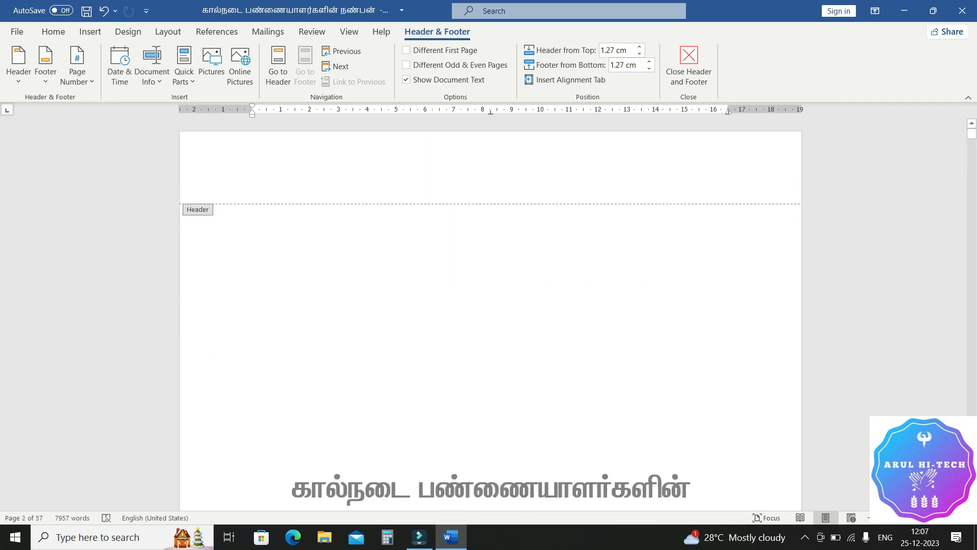
# Step: Remove the page numbers from the document
pyautogui.scroll(-10, 490, 307)
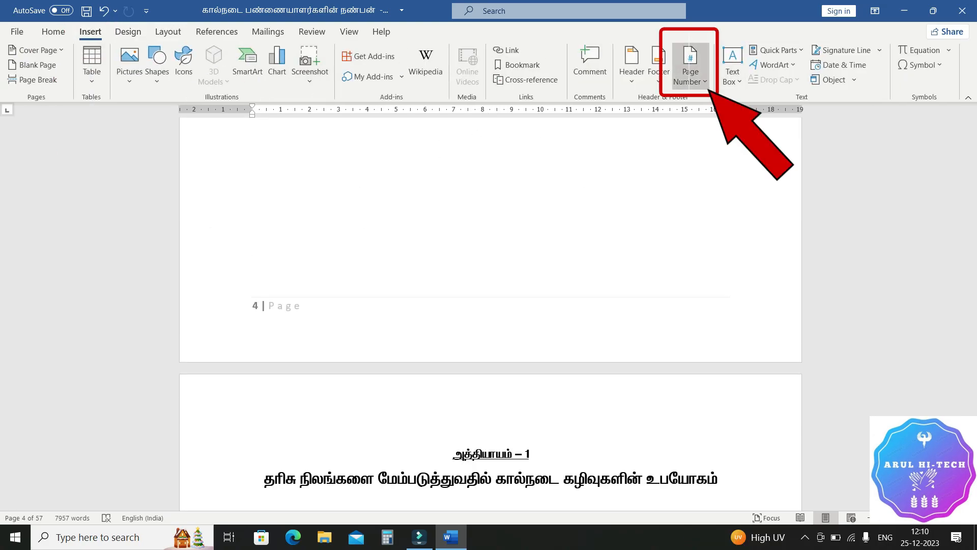
pyautogui.click(690, 66)
pyautogui.click(712, 193)
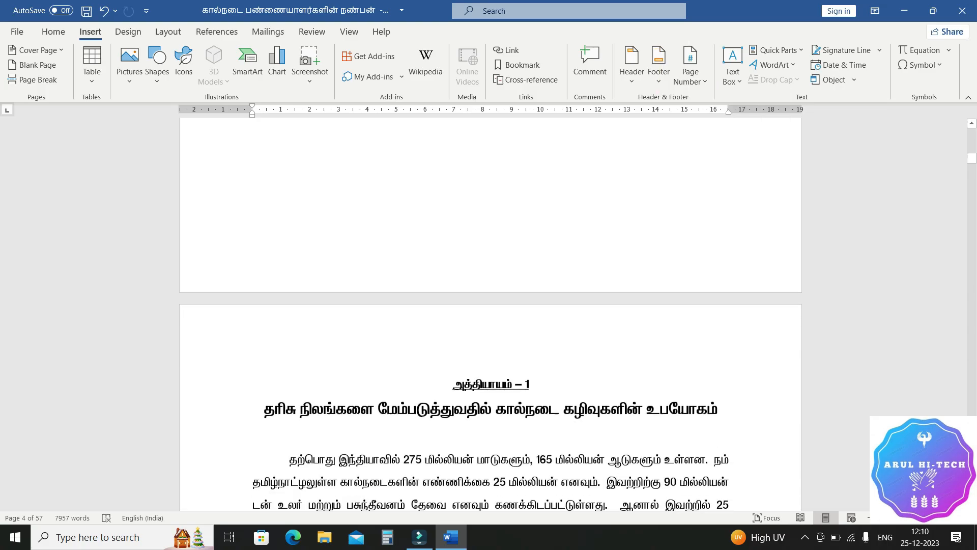
# Step: Insert a Next Page section break directly before the chapter 1 heading "அத்தியாயம் – 1"
pyautogui.scroll(-2, 491, 314)
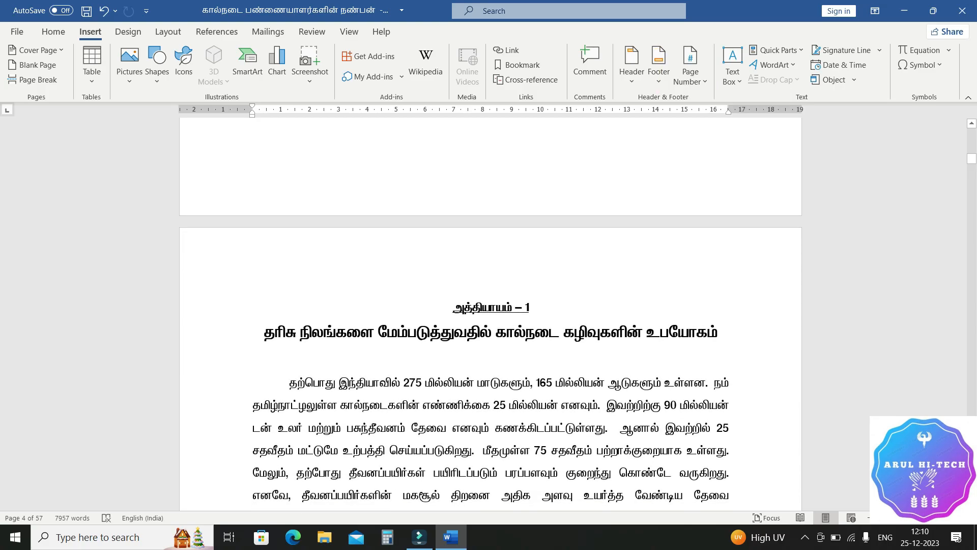
pyautogui.click(453, 308)
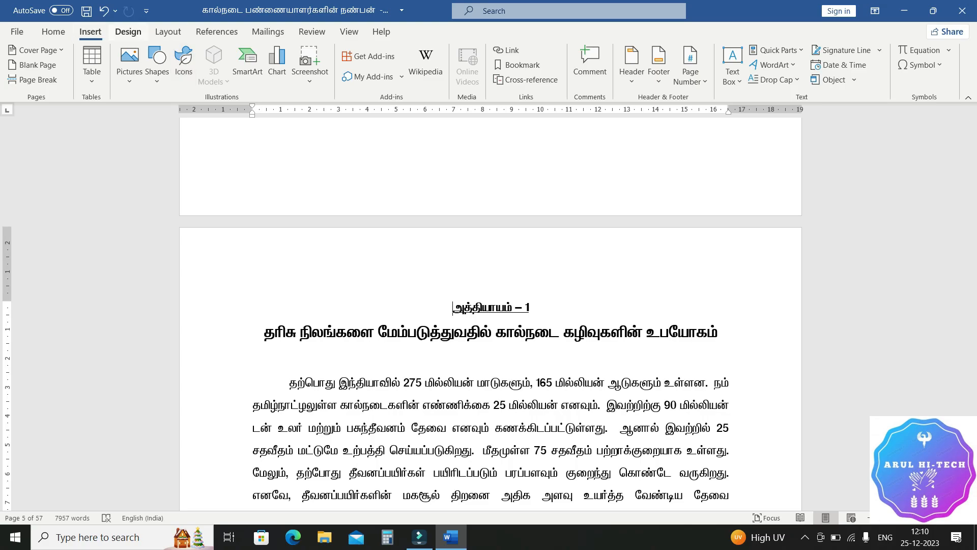
pyautogui.click(169, 31)
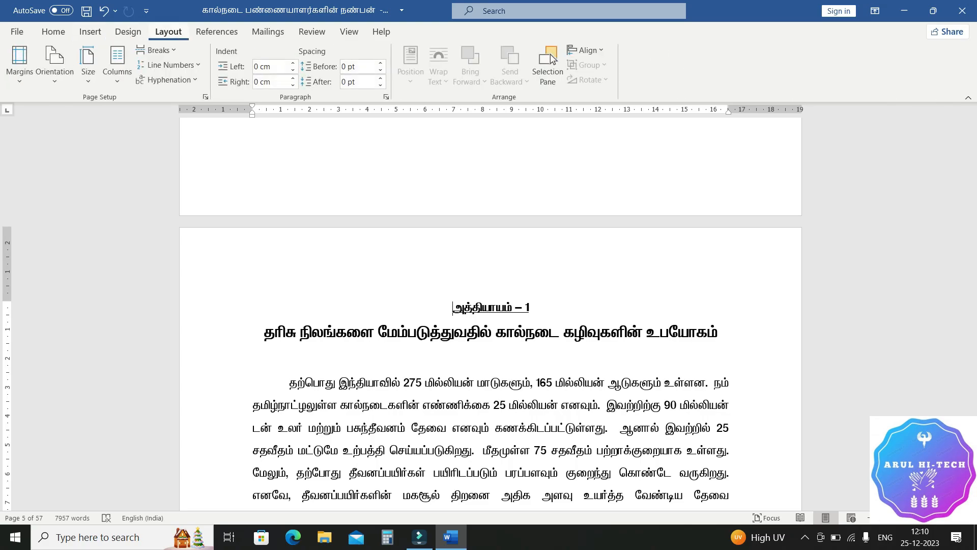
pyautogui.click(158, 49)
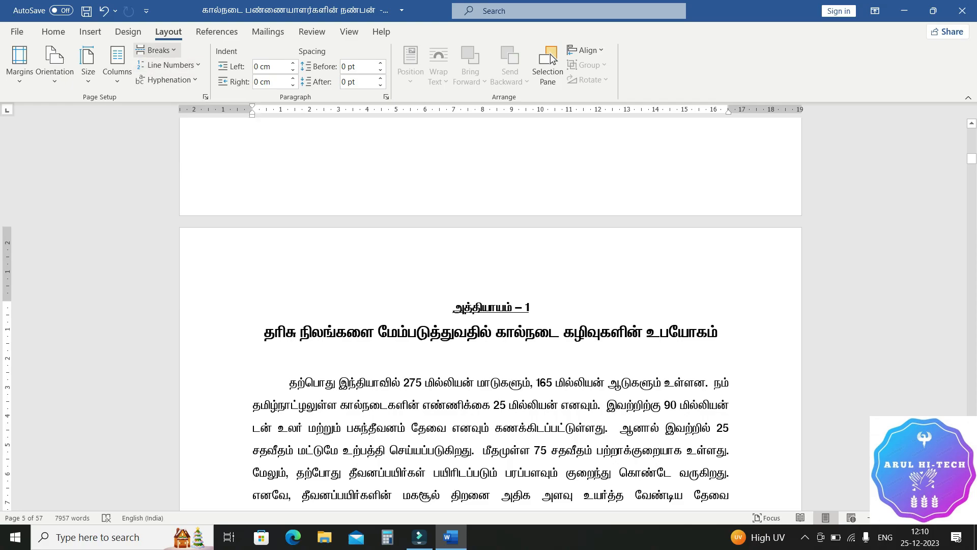
pyautogui.click(155, 49)
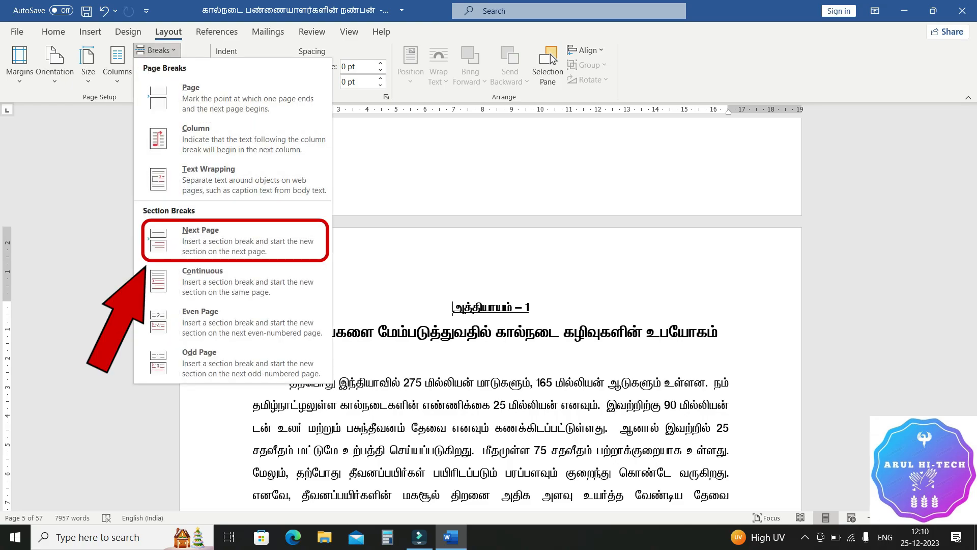
pyautogui.click(233, 241)
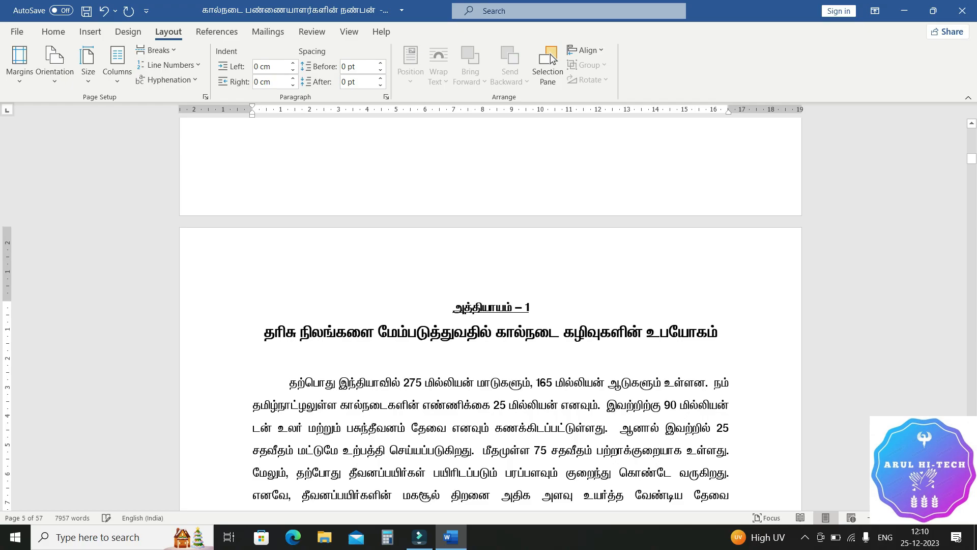
# Step: Insert page numbers at the bottom of the page in the Accent Bar 2 style, starting from the chapter 1 page
pyautogui.click(90, 31)
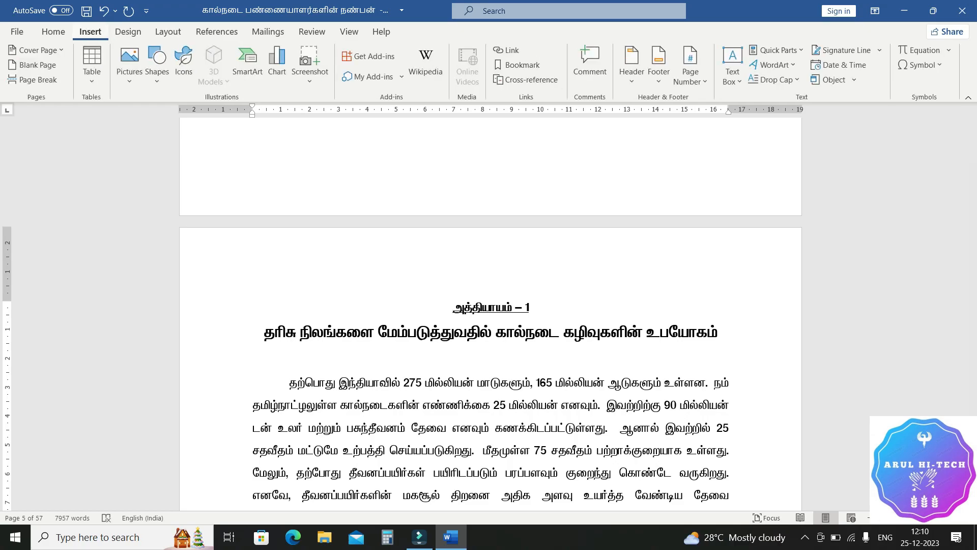
pyautogui.click(691, 63)
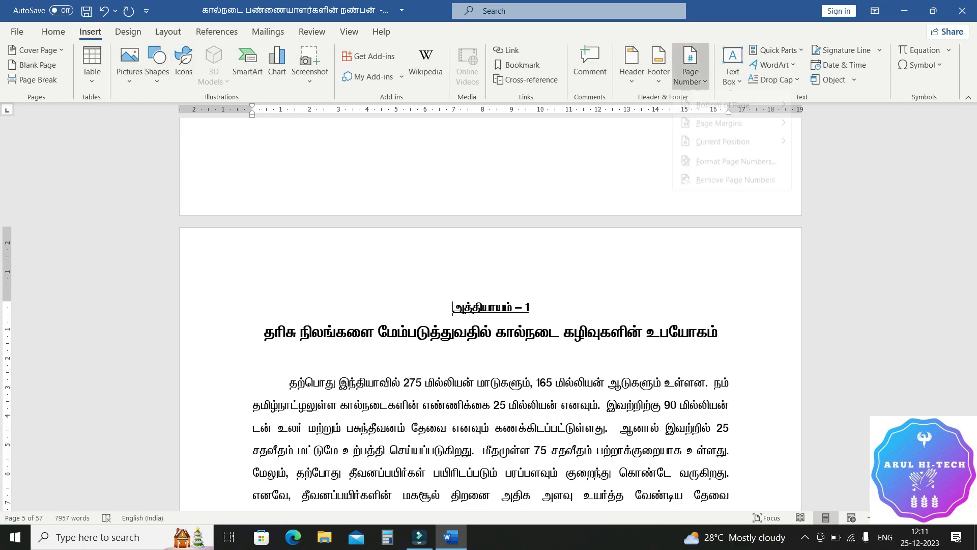
pyautogui.moveTo(723, 118)
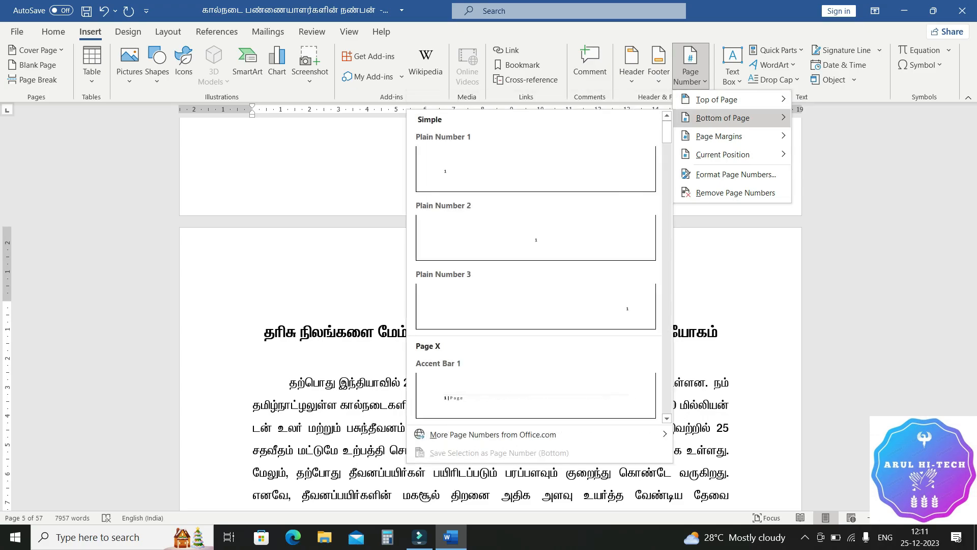
pyautogui.scroll(-4, 535, 254)
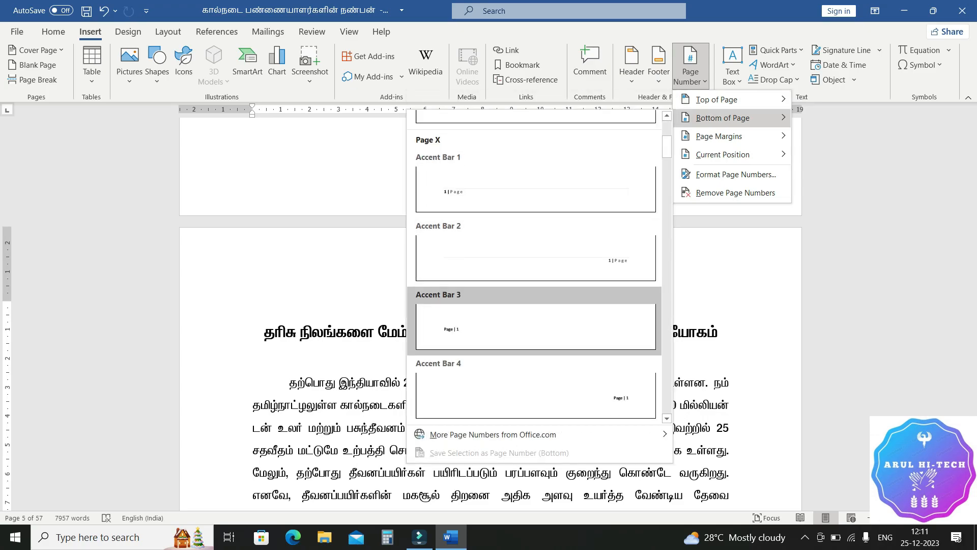
pyautogui.click(535, 254)
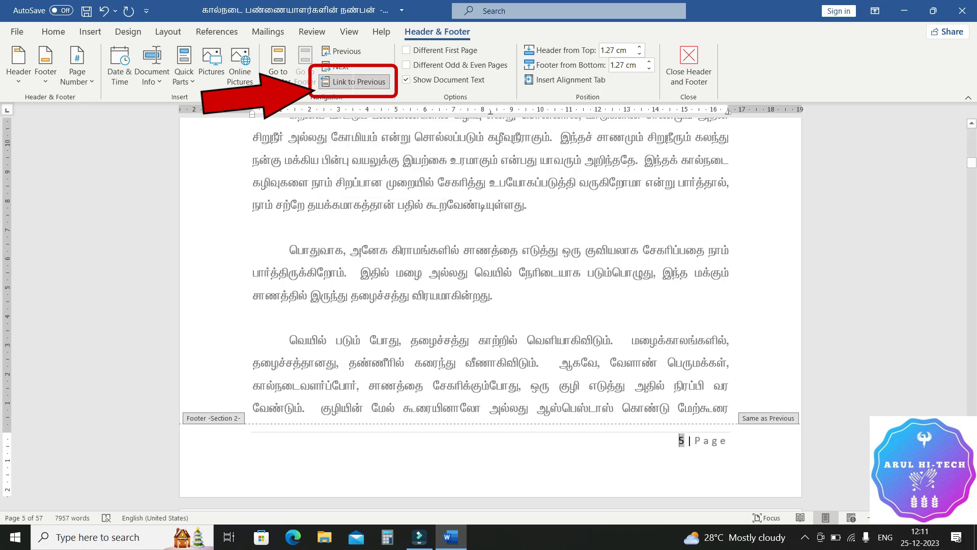
# Step: Unlink the section 2 footer on the chapter 1 page from the previous section's footer
pyautogui.click(359, 82)
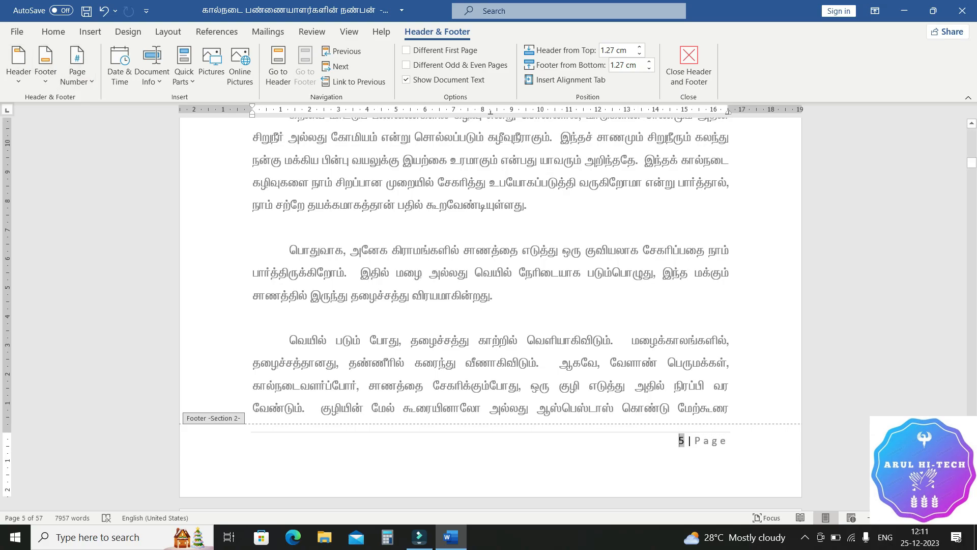
pyautogui.scroll(-2, 490, 305)
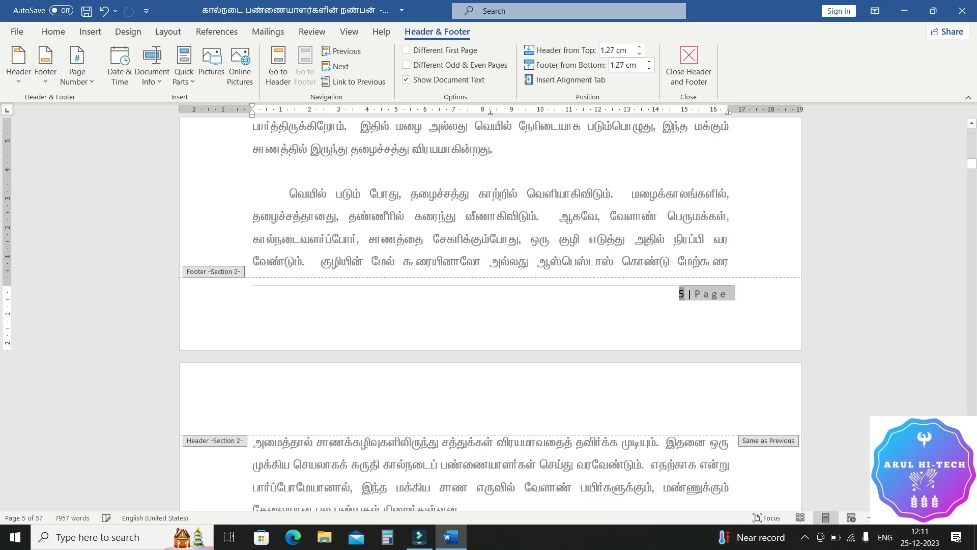
pyautogui.click(253, 308)
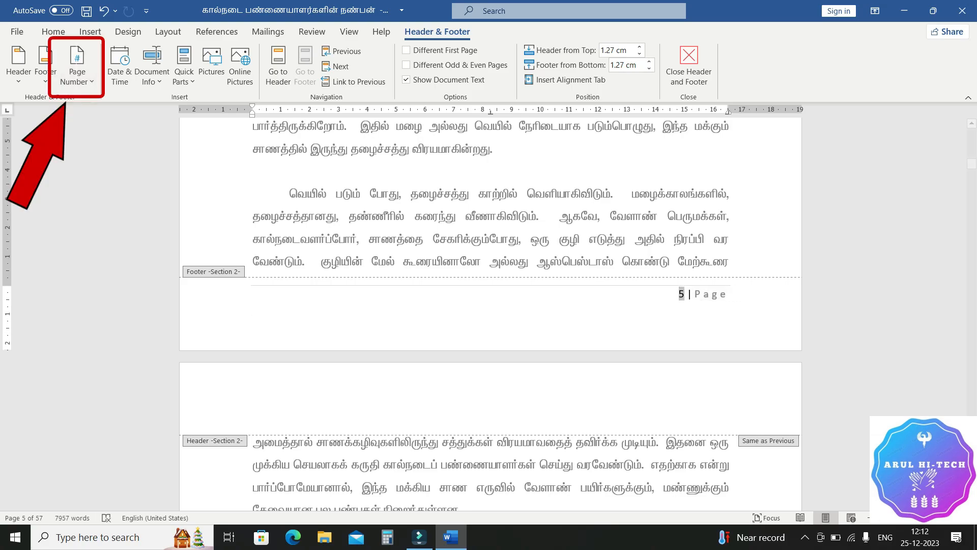
# Step: Set section 2's page numbers to the 1, 2, 3, ... format, starting at 1
pyautogui.click(76, 65)
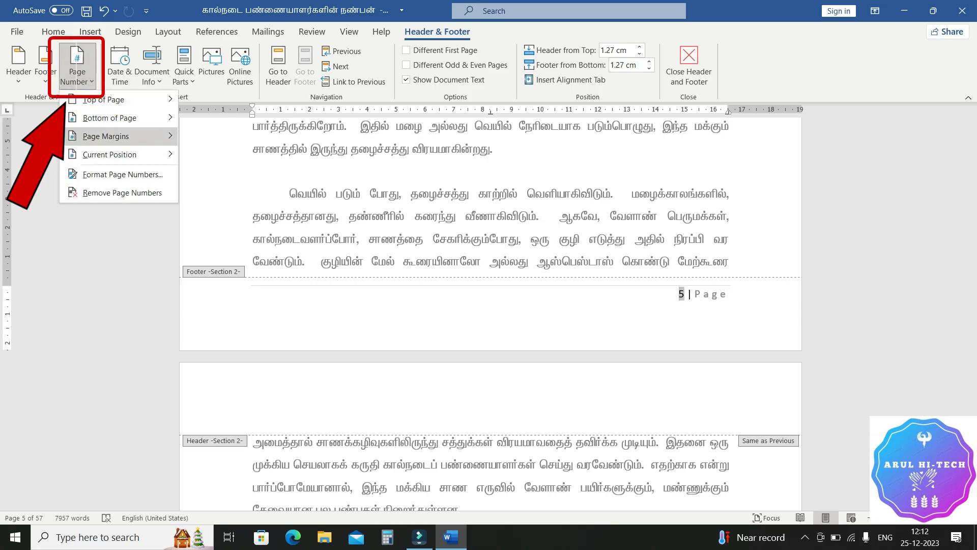
pyautogui.click(122, 174)
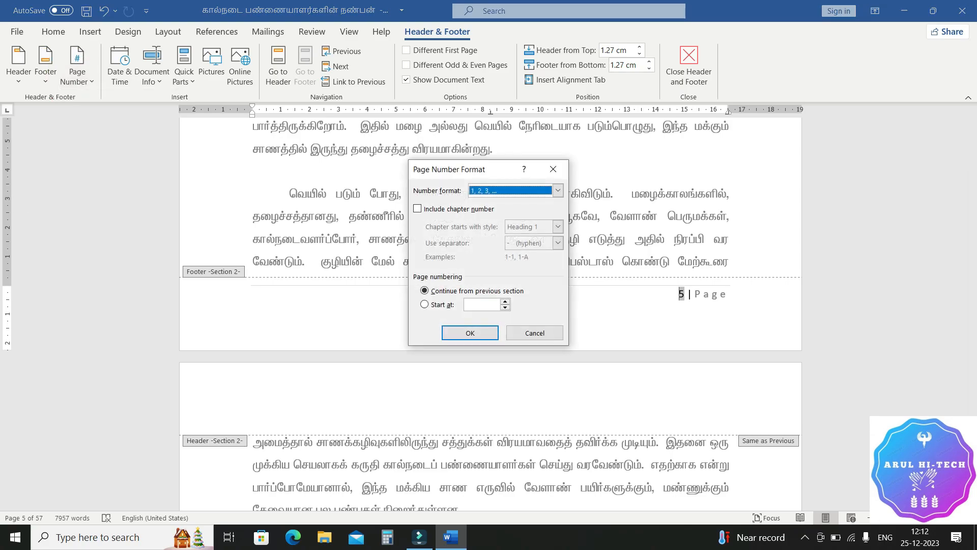
pyautogui.click(424, 305)
pyautogui.click(557, 190)
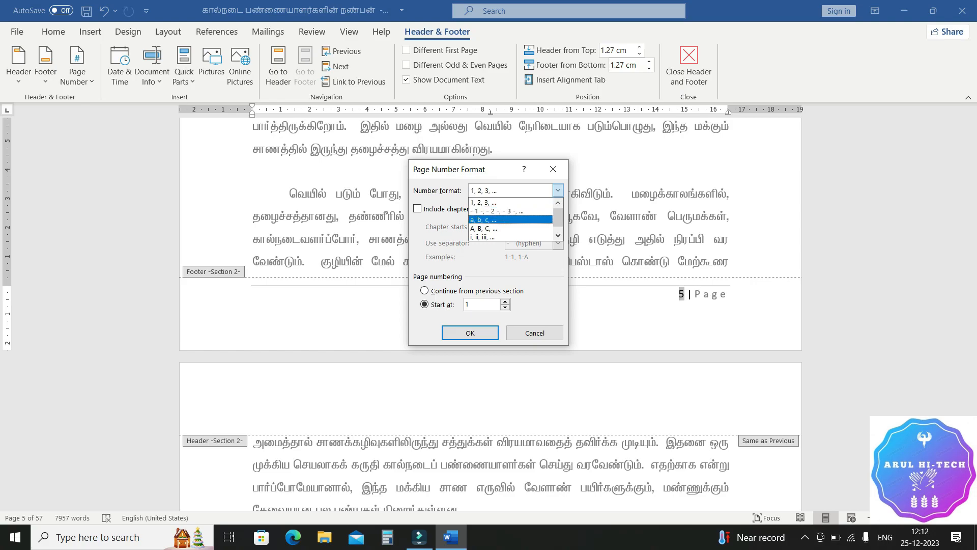
pyautogui.scroll(-1, 496, 211)
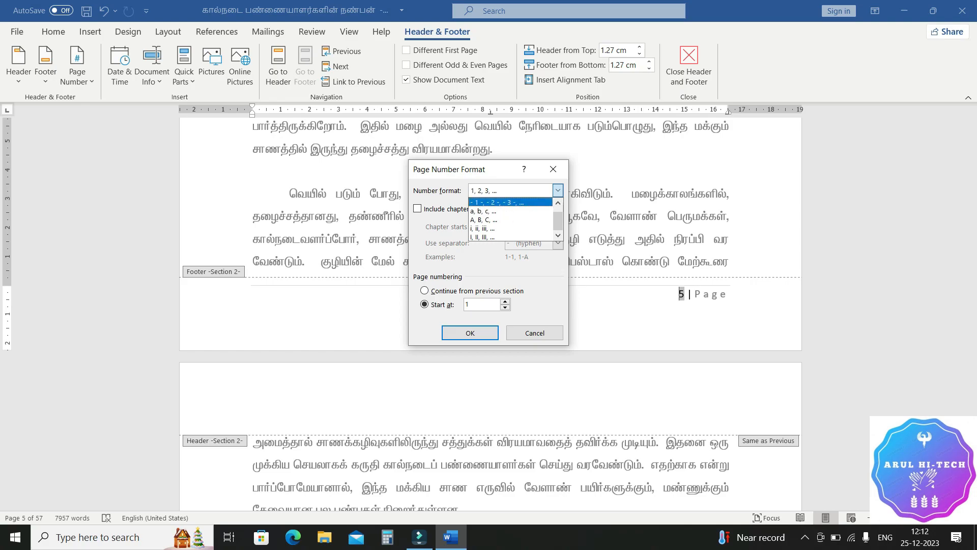
pyautogui.scroll(1, 498, 236)
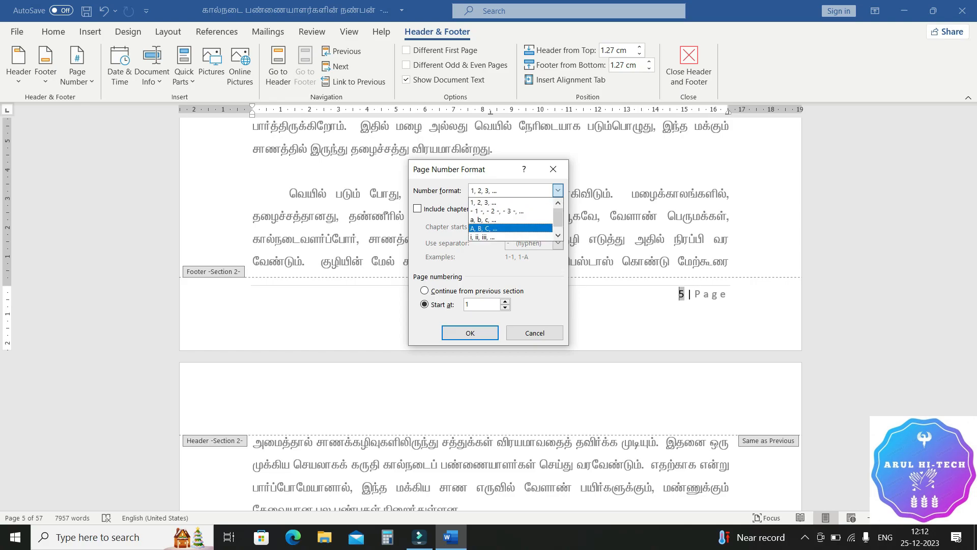
pyautogui.click(497, 202)
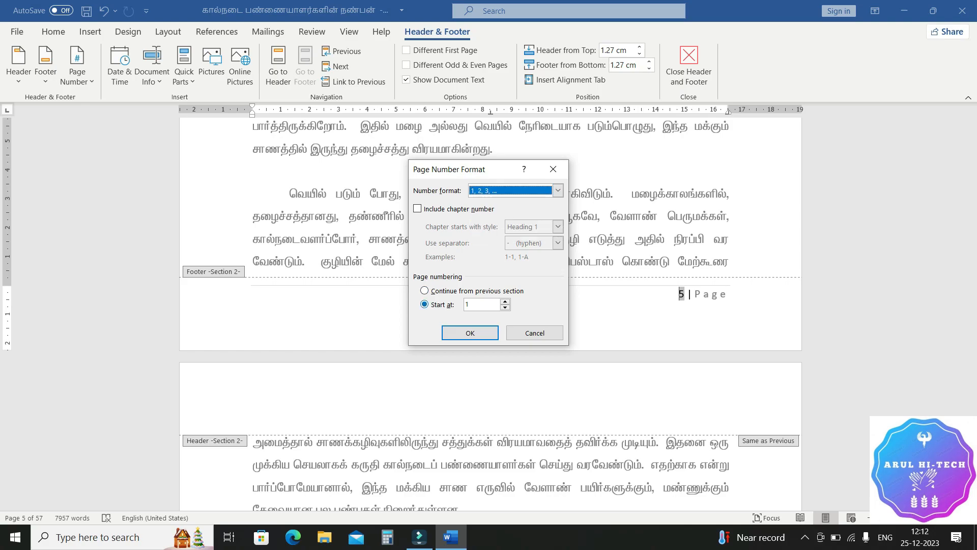
pyautogui.click(424, 291)
pyautogui.click(425, 305)
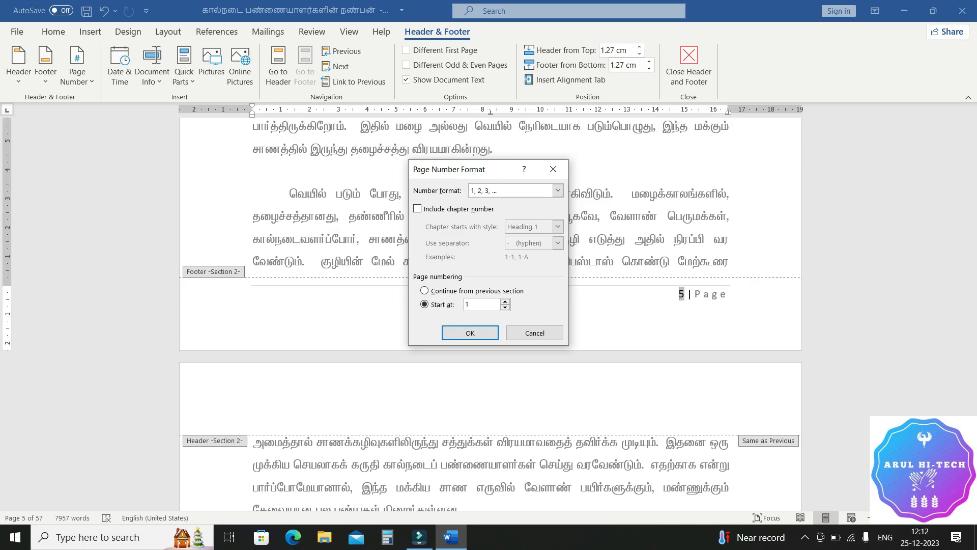
pyautogui.press('Return')
# Step: Examine the footer page numbers in chapter 1 and on the title, blank and contents pages of section 1
pyautogui.scroll(-10, 491, 306)
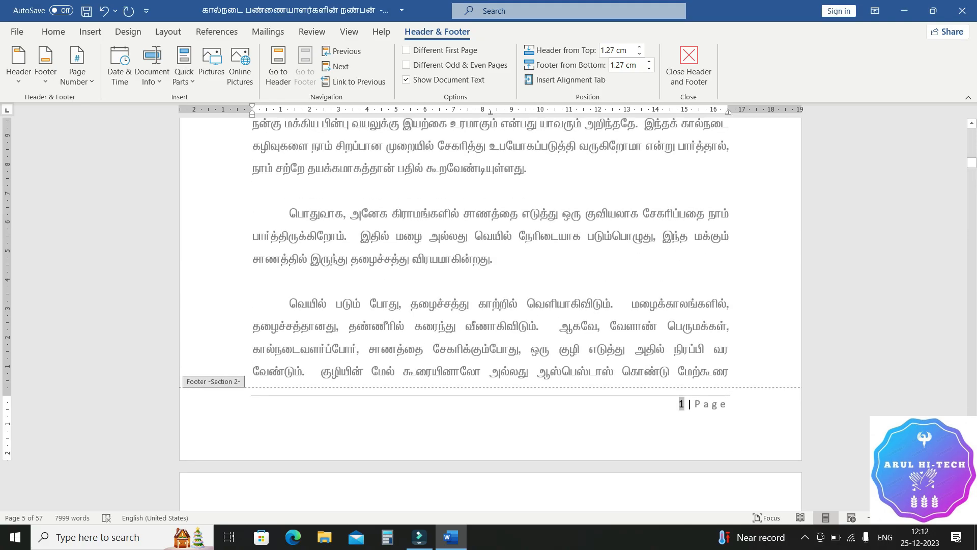
pyautogui.scroll(-15, 491, 305)
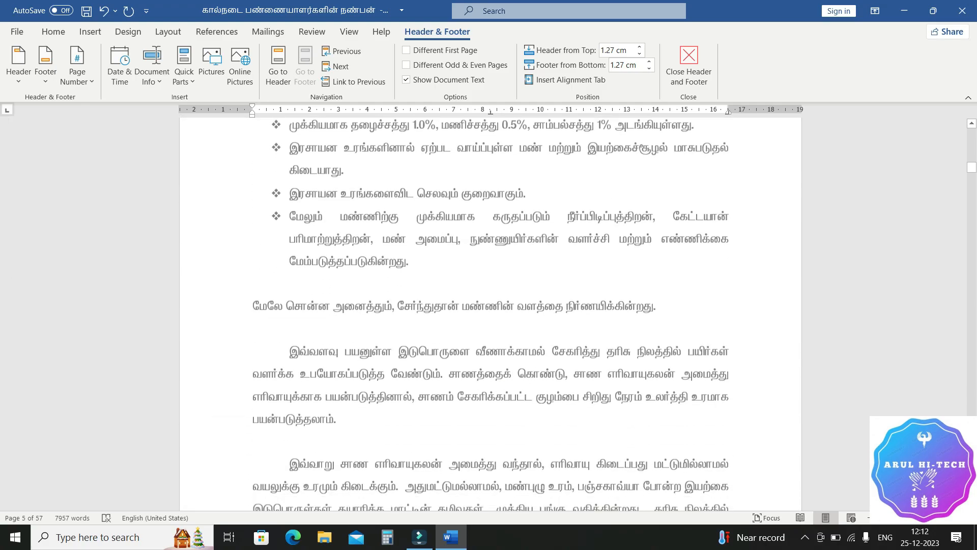
pyautogui.scroll(15, 491, 305)
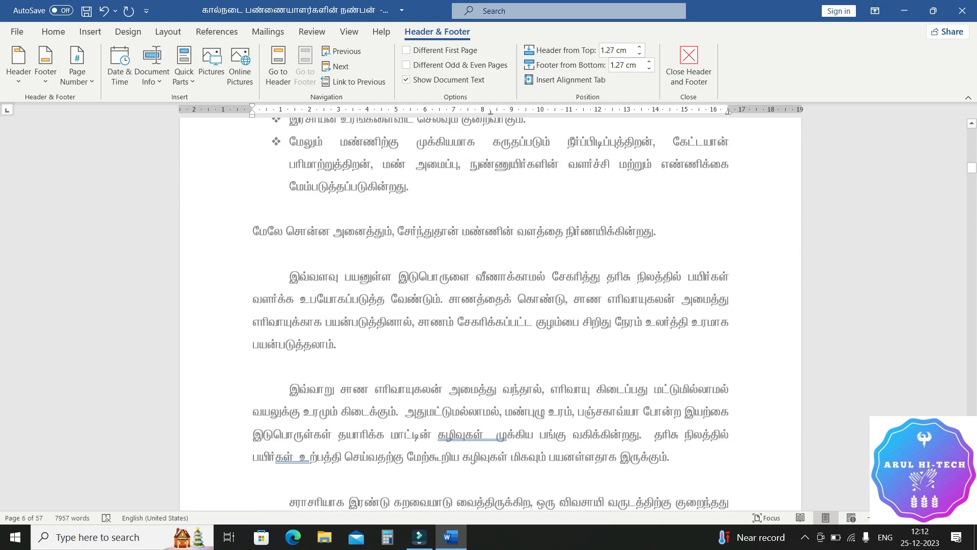
pyautogui.scroll(9, 490, 306)
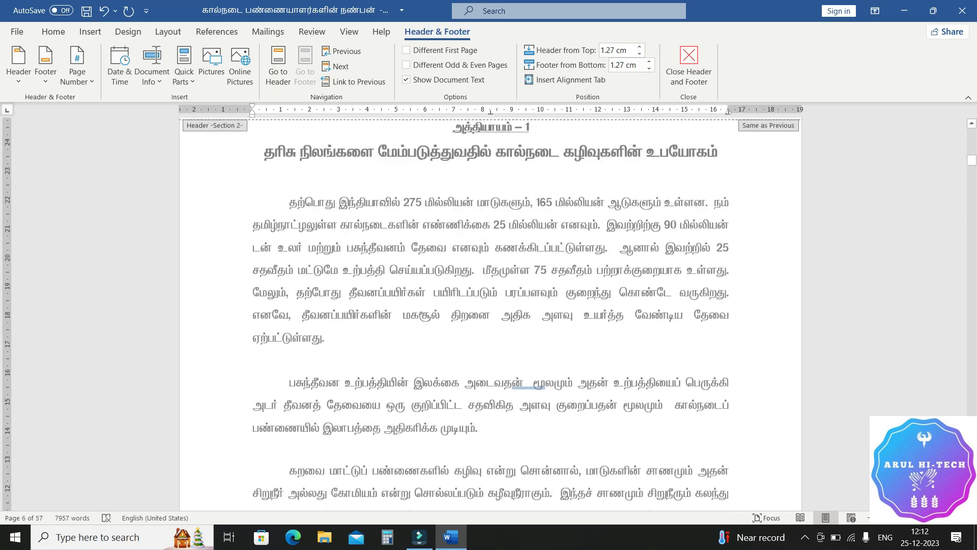
pyautogui.click(252, 259)
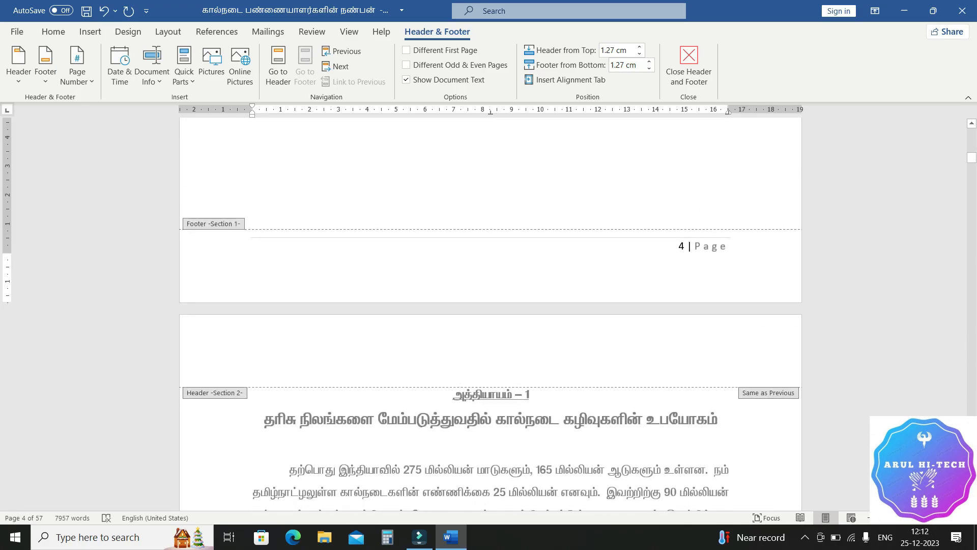
pyautogui.scroll(20, 490, 306)
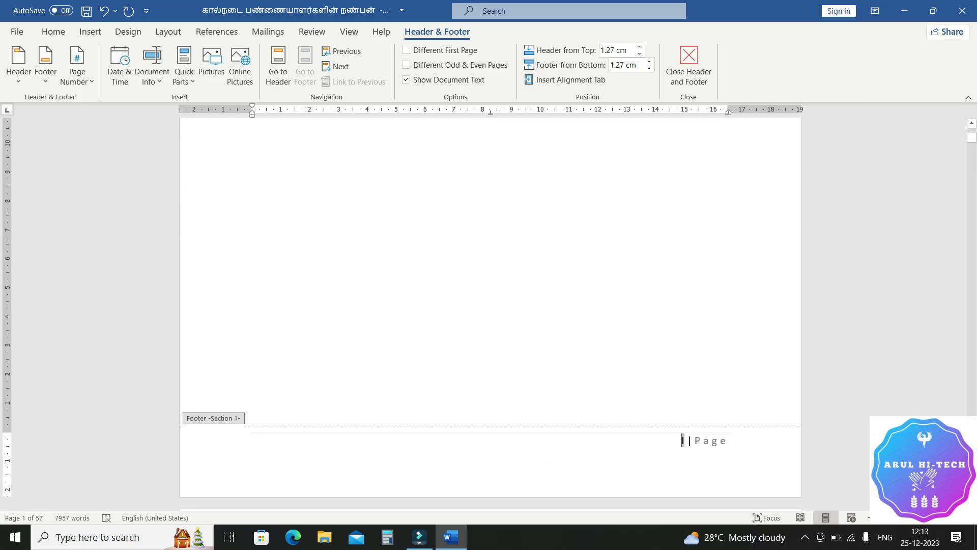
pyautogui.scroll(-15, 490, 306)
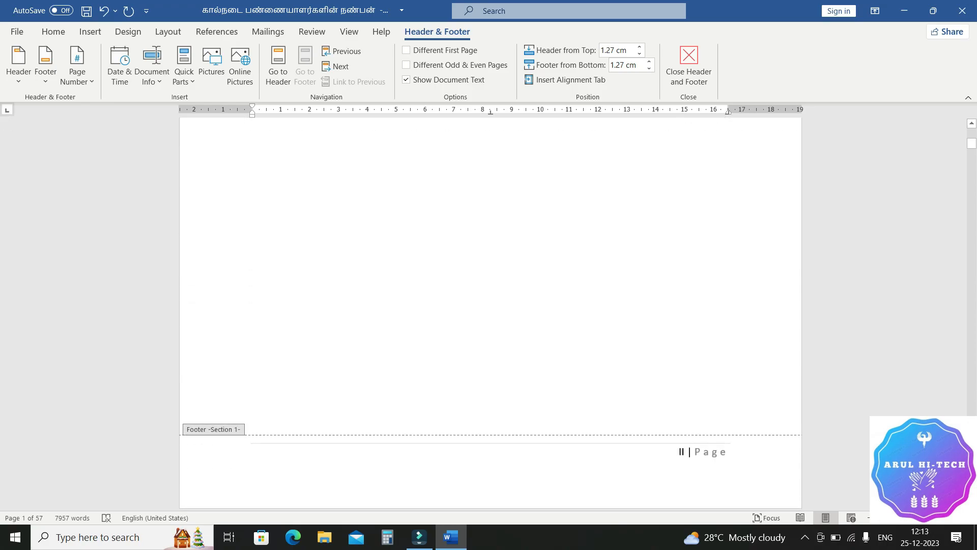
pyautogui.scroll(-8, 491, 305)
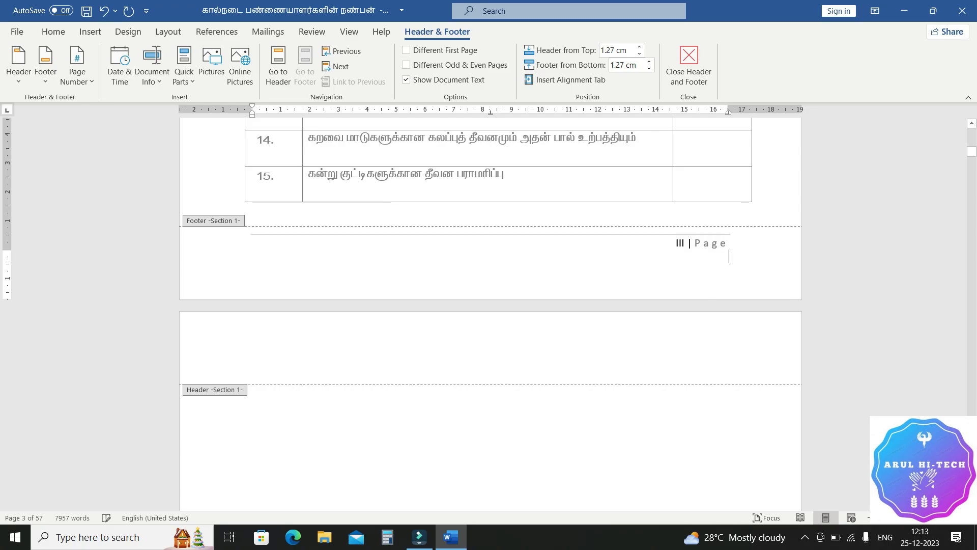
# Step: Delete the page number from the section 1 footer on the contents page and return to editing the body text
pyautogui.moveTo(675, 242); pyautogui.dragTo(729, 244)
pyautogui.press('Delete')
pyautogui.scroll(3, 490, 305)
pyautogui.scroll(20, 491, 306)
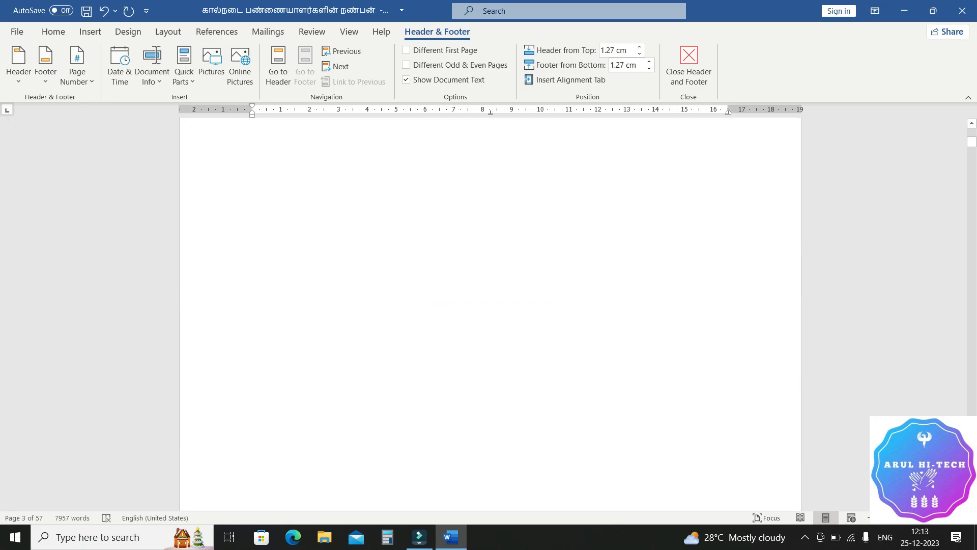
pyautogui.scroll(10, 490, 306)
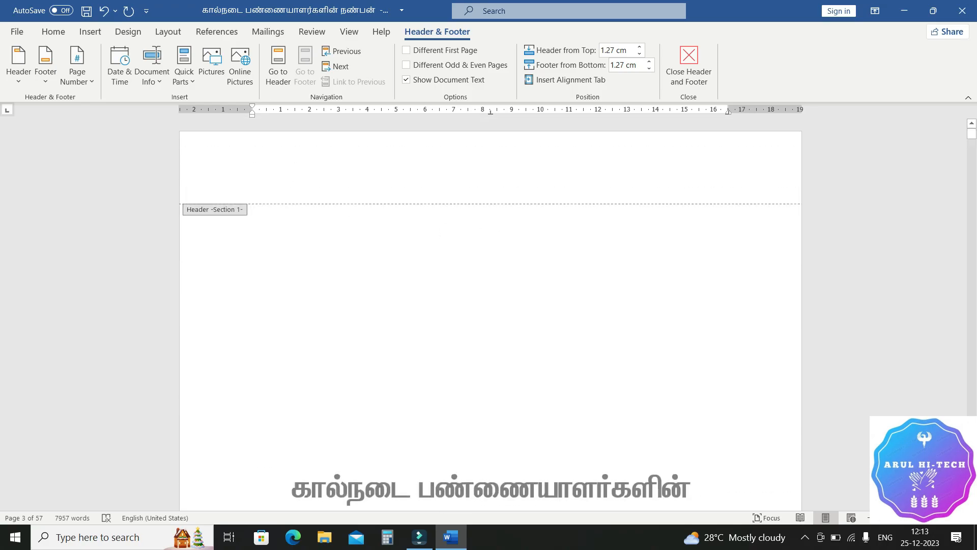
pyautogui.scroll(-12, 491, 305)
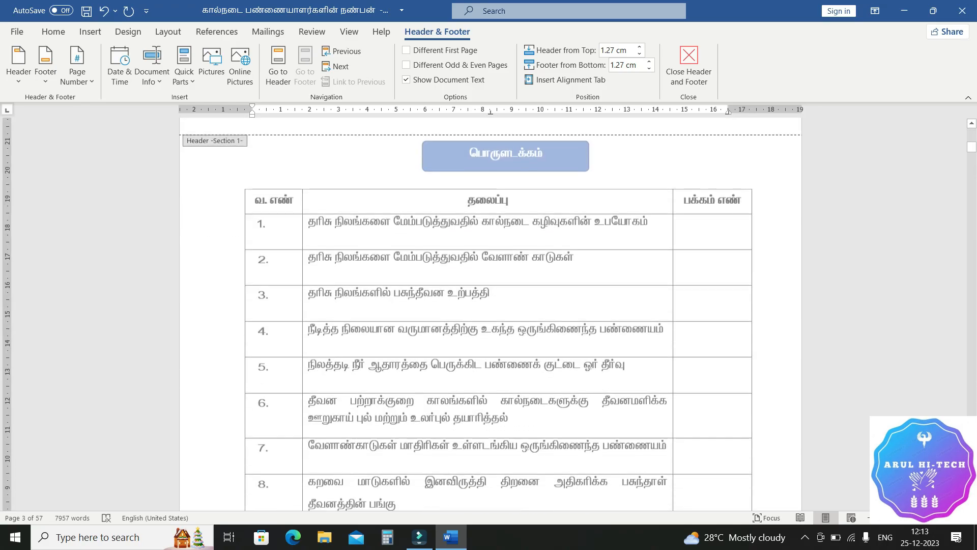
pyautogui.doubleClick(491, 306)
# Step: Check the page footers from the contents page through chapter 1 up to the start of chapter 2
pyautogui.scroll(-10, 490, 305)
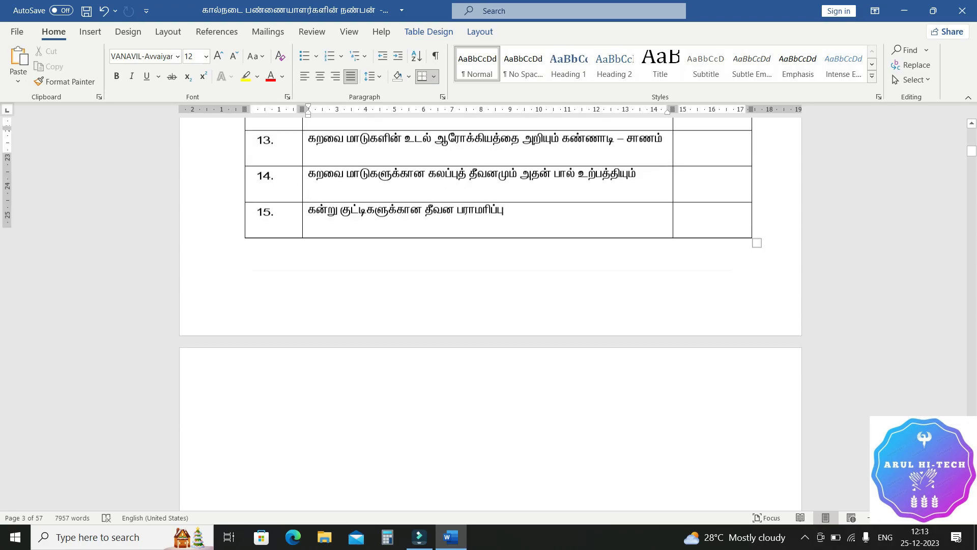
pyautogui.scroll(-15, 491, 305)
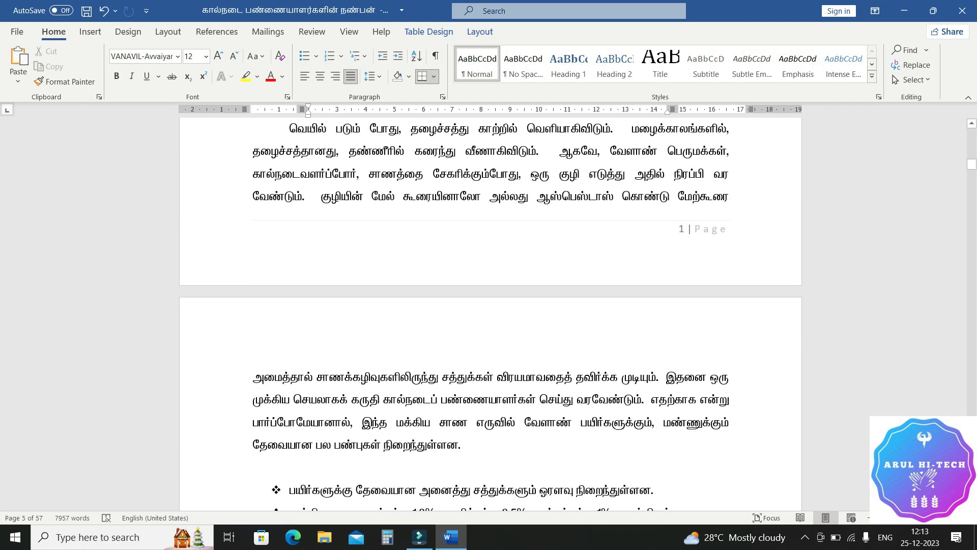
pyautogui.scroll(-15, 491, 306)
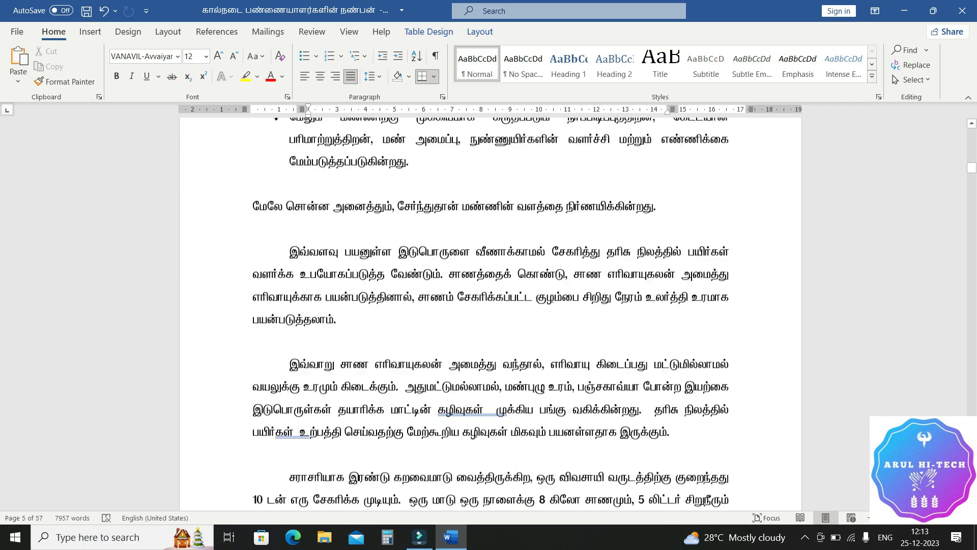
pyautogui.scroll(-15, 490, 305)
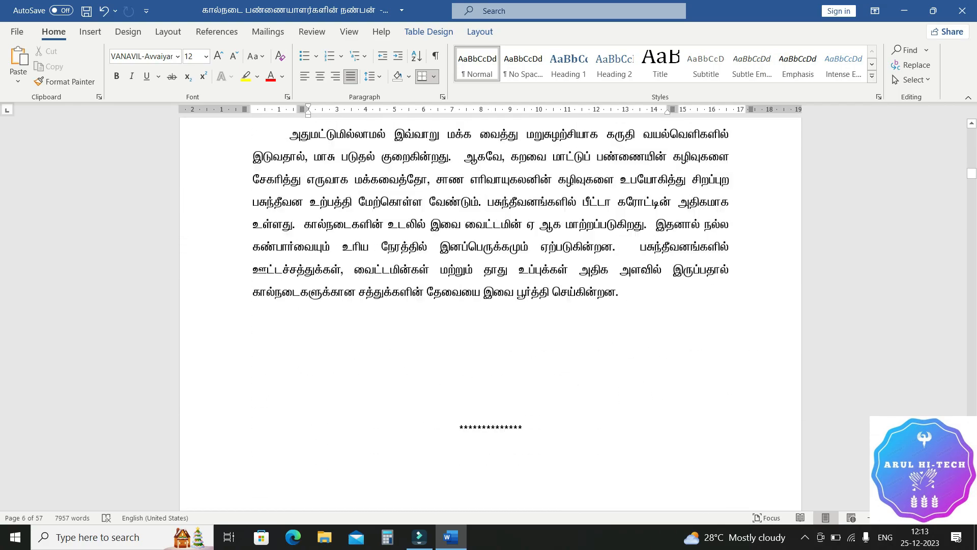
pyautogui.scroll(-15, 490, 305)
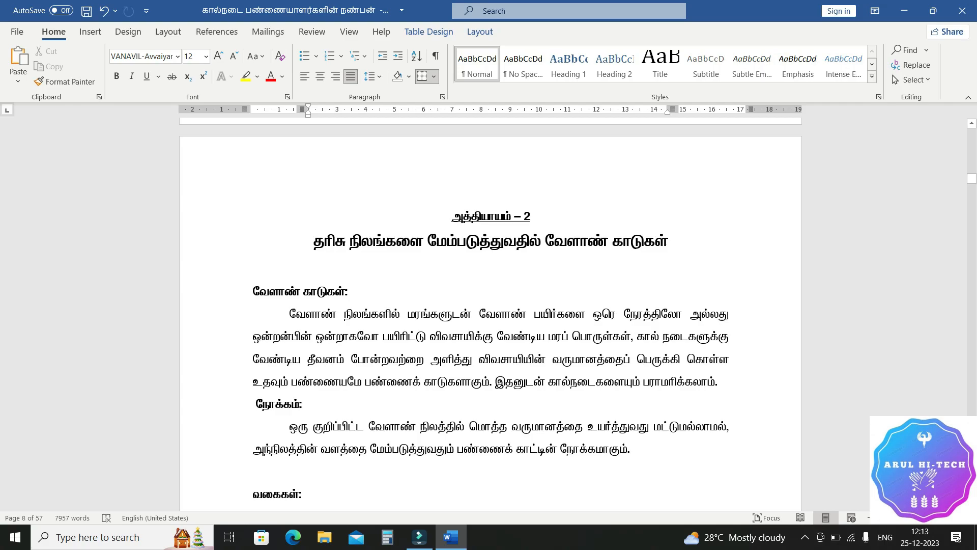
pyautogui.scroll(-3, 491, 306)
pyautogui.scroll(2, 491, 305)
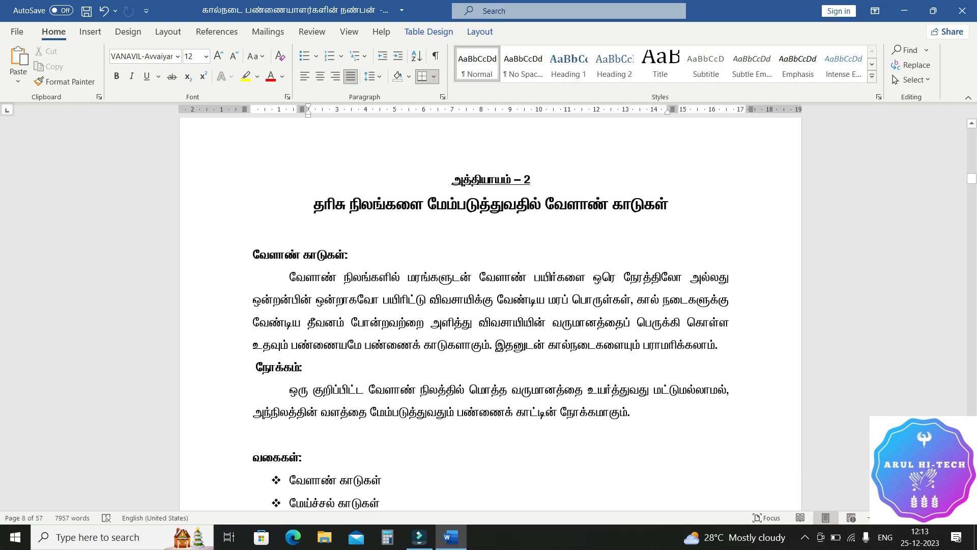
# Step: Insert a Next Page section break directly before the chapter 2 heading "அத்தியாயம் – 2" and check that page's footer number
pyautogui.click(452, 179)
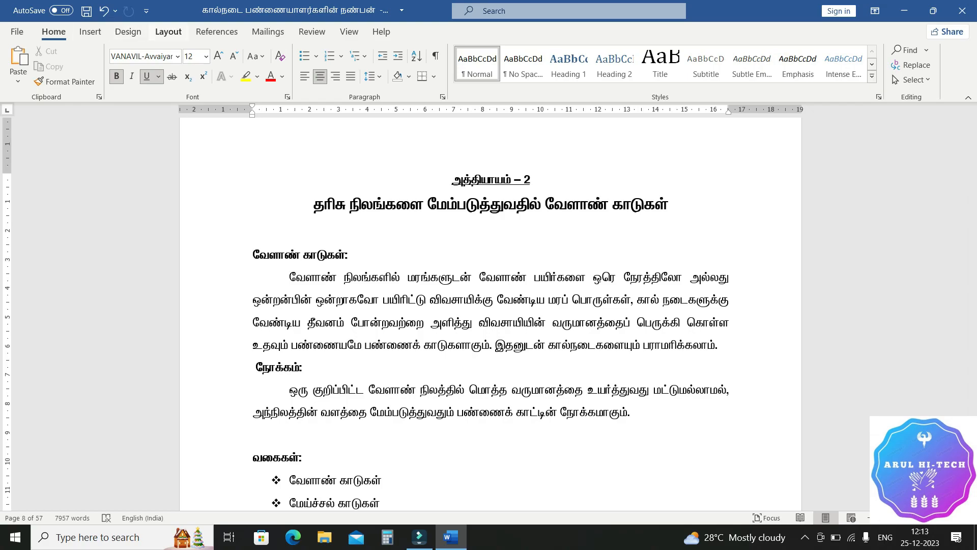
pyautogui.click(168, 32)
pyautogui.click(156, 49)
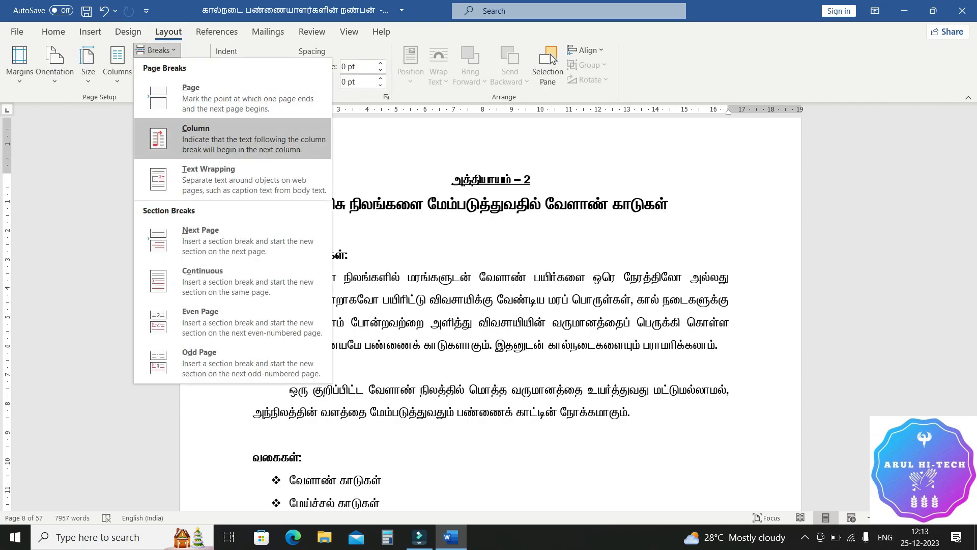
pyautogui.click(229, 240)
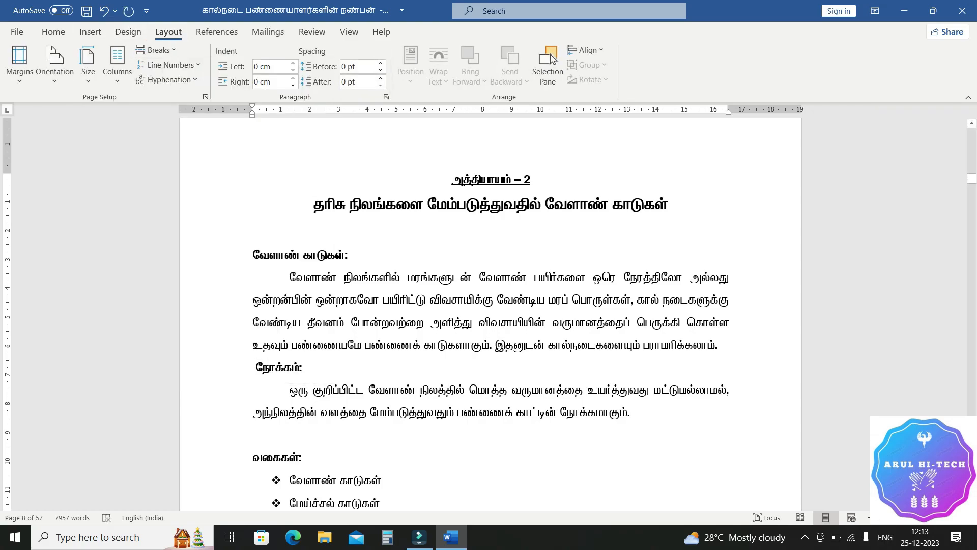
pyautogui.scroll(-8, 454, 294)
pyautogui.click(454, 294)
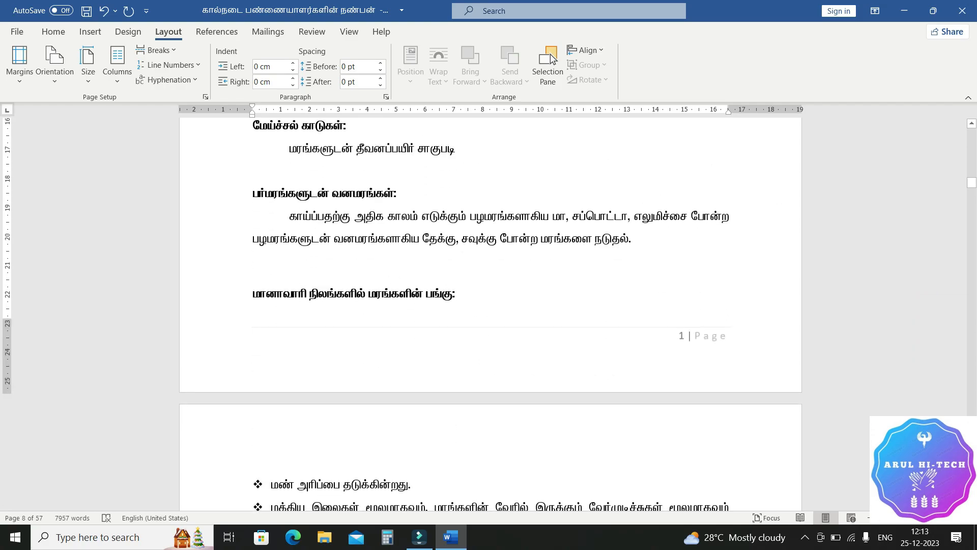
pyautogui.scroll(10, 553, 59)
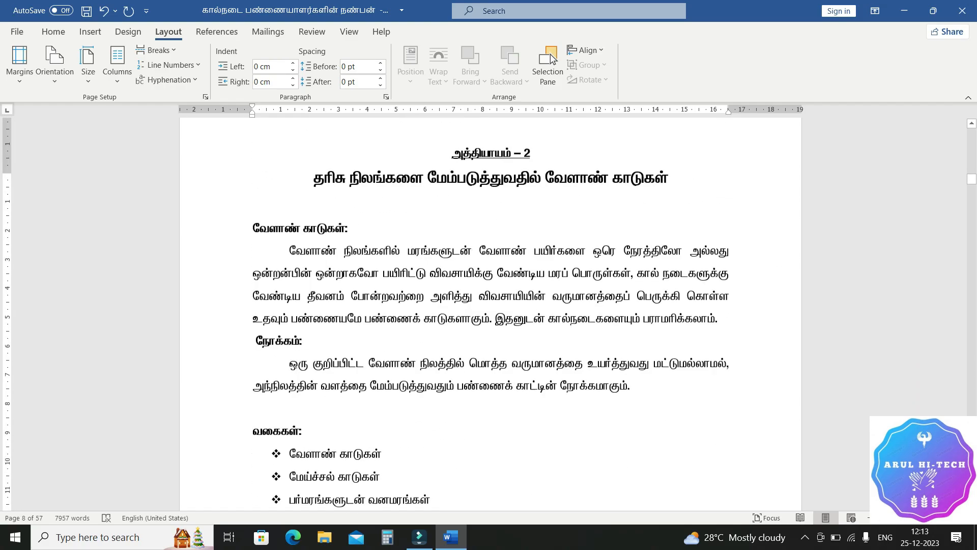